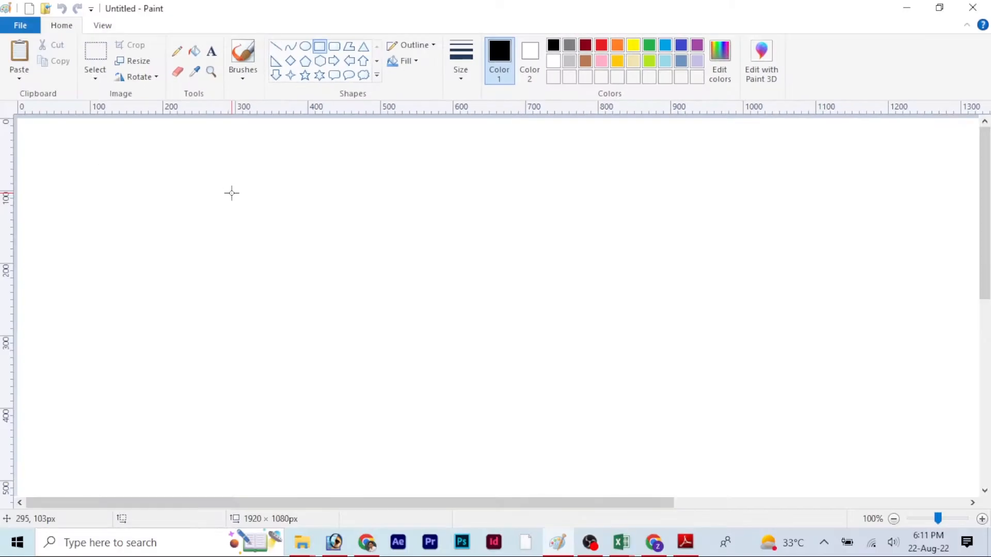
Draw a square outline about 372 × 372 px in the middle of the canvas, using the second-thinnest line size.
{"action": "left_click_drag", "start_coordinate": [643, 455], "coordinate": [650, 462]}
{"action": "left_click_drag", "start_coordinate": [431, 387], "coordinate": [509, 357]}
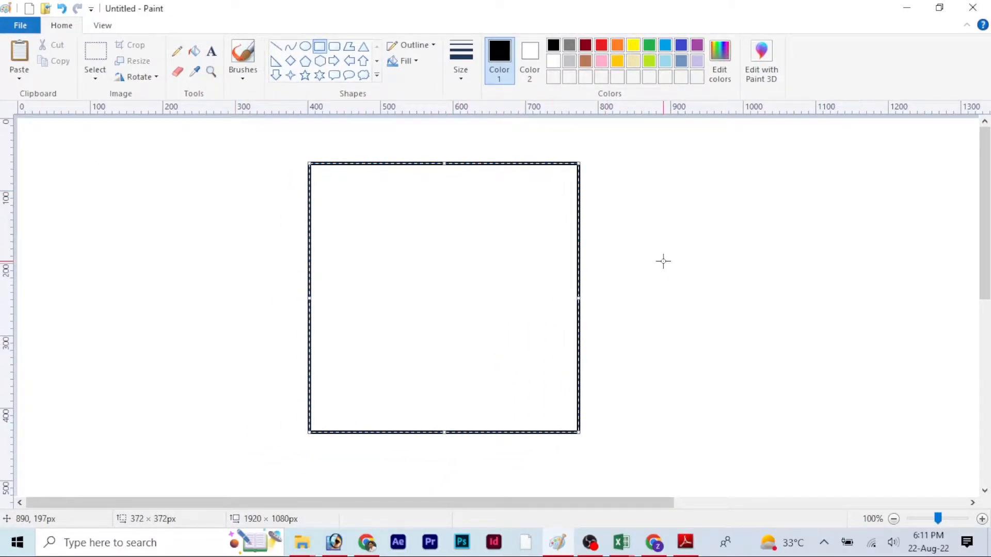
{"action": "left_click", "coordinate": [460, 77]}
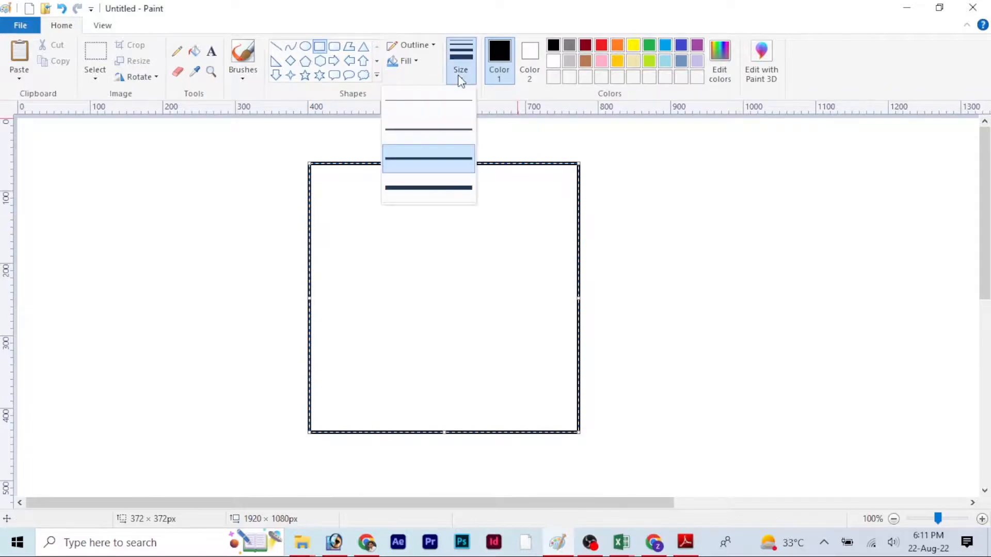
{"action": "left_click", "coordinate": [435, 136]}
{"action": "left_click", "coordinate": [216, 199]}
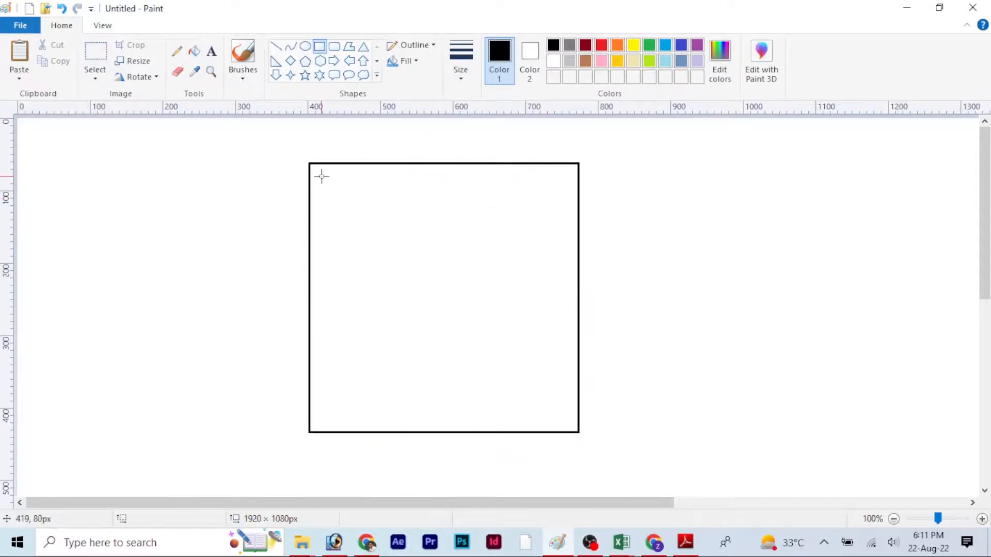
Draw four concentric squares inside the large square, each inset about 12 px from the previous one.
{"action": "left_click_drag", "start_coordinate": [318, 172], "coordinate": [657, 421]}
{"action": "left_click", "coordinate": [239, 179]}
{"action": "left_click_drag", "start_coordinate": [326, 180], "coordinate": [593, 412]}
{"action": "left_click", "coordinate": [335, 192]}
{"action": "left_click_drag", "start_coordinate": [335, 190], "coordinate": [557, 404]}
{"action": "left_click", "coordinate": [248, 291]}
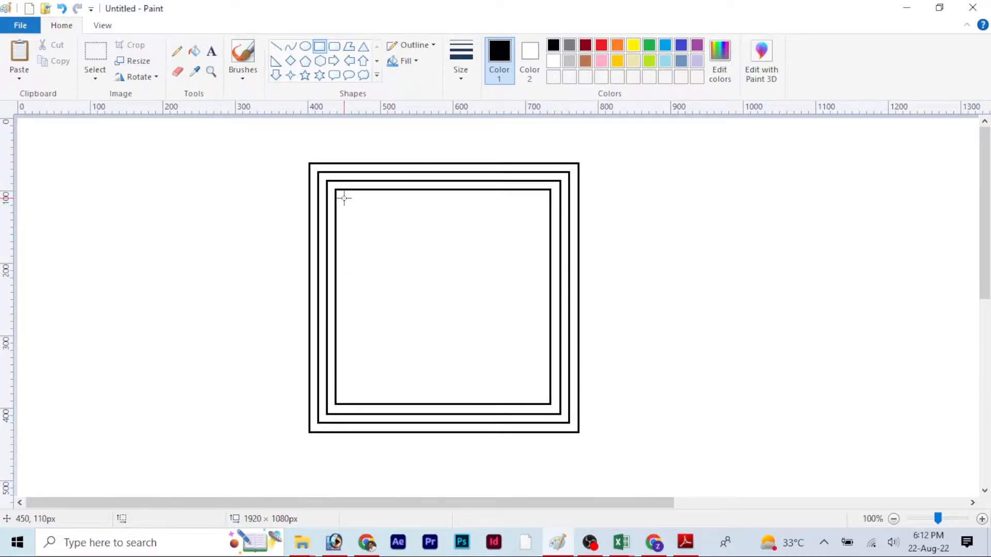
{"action": "left_click_drag", "start_coordinate": [344, 198], "coordinate": [609, 395]}
{"action": "left_click", "coordinate": [246, 212]}
{"action": "left_click_drag", "start_coordinate": [353, 206], "coordinate": [554, 385]}
{"action": "left_click", "coordinate": [227, 273]}
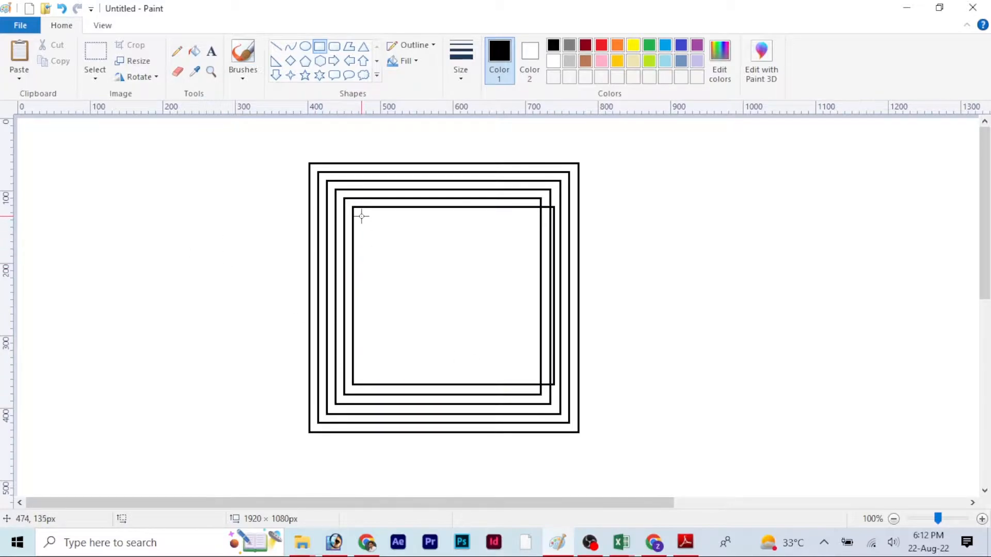
{"action": "key", "text": "ctrl+z"}
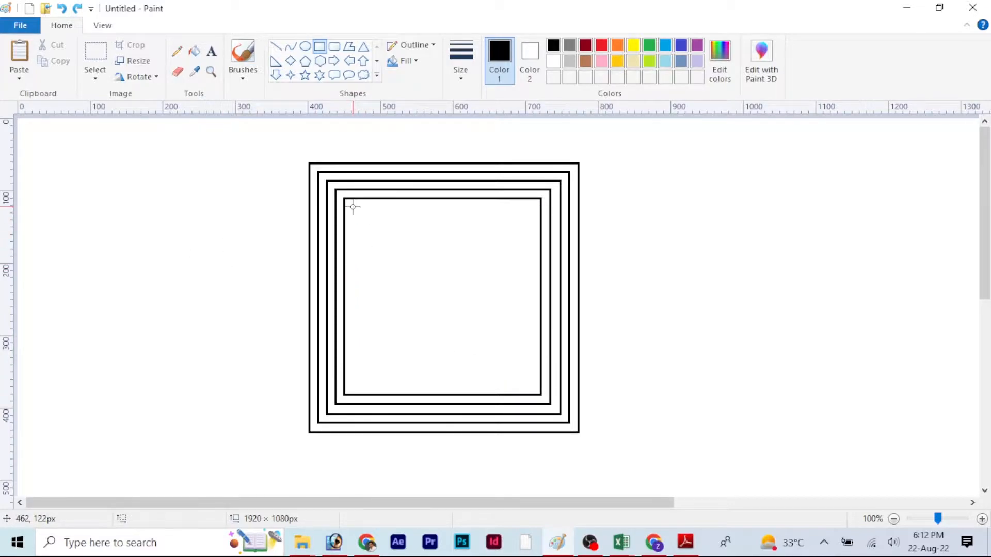
Add three more concentric squares inside the fifth square, keeping the inset of about 12 px.
{"action": "left_click_drag", "start_coordinate": [353, 207], "coordinate": [622, 385]}
{"action": "left_click", "coordinate": [224, 248]}
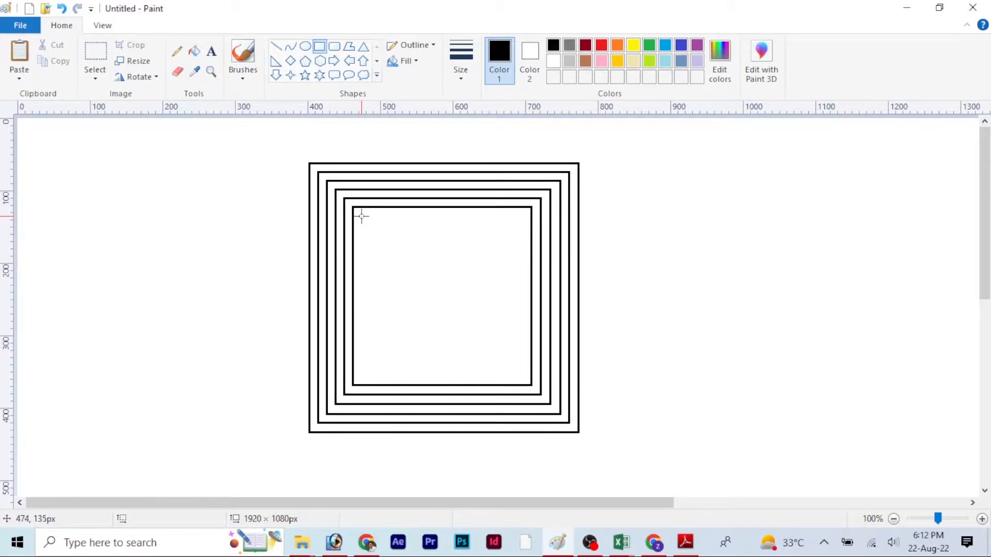
{"action": "left_click_drag", "start_coordinate": [362, 215], "coordinate": [557, 376]}
{"action": "left_click", "coordinate": [195, 248]}
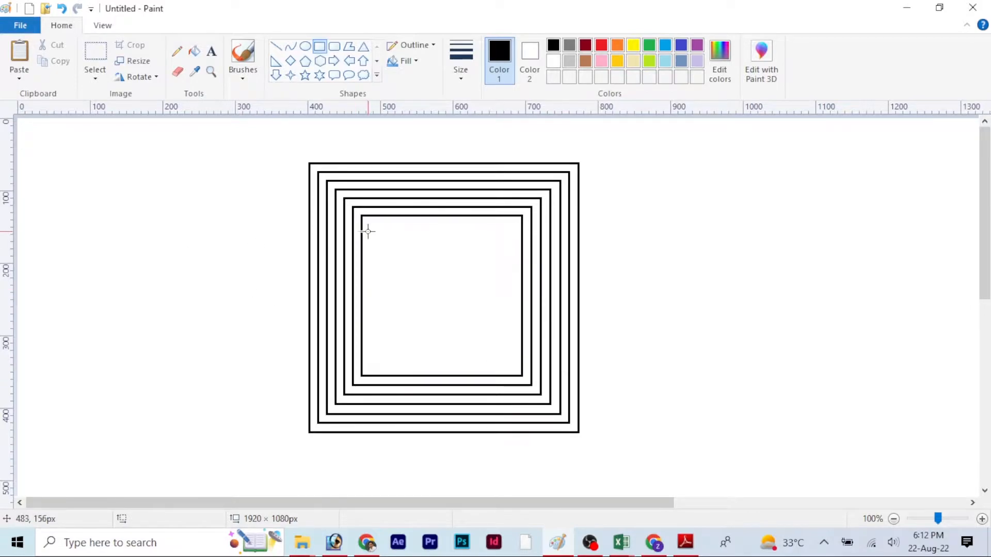
{"action": "left_click_drag", "start_coordinate": [370, 226], "coordinate": [524, 368]}
{"action": "left_click", "coordinate": [524, 367]}
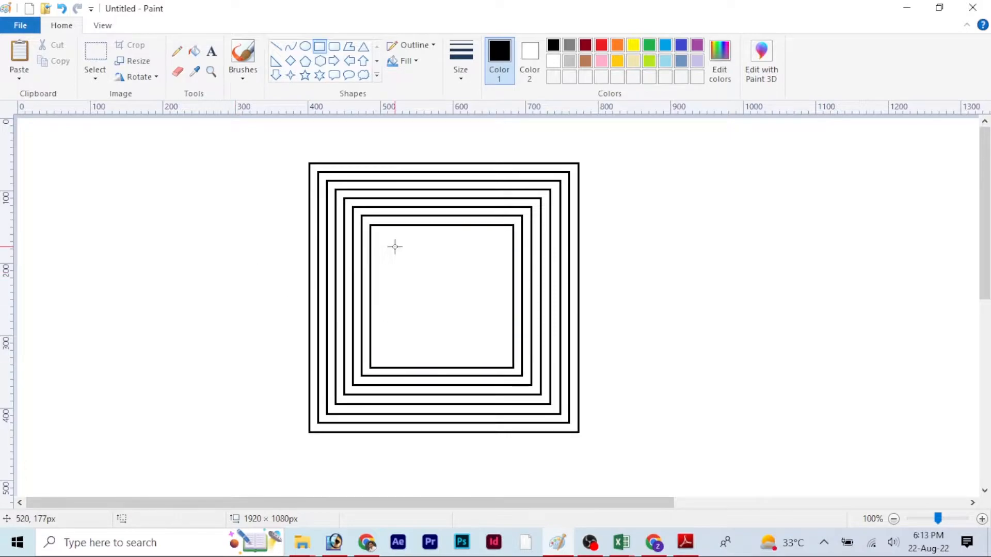
Draw four further concentric squares inside the eighth square with the same even spacing.
{"action": "left_click_drag", "start_coordinate": [379, 233], "coordinate": [527, 358]}
{"action": "left_click", "coordinate": [294, 250]}
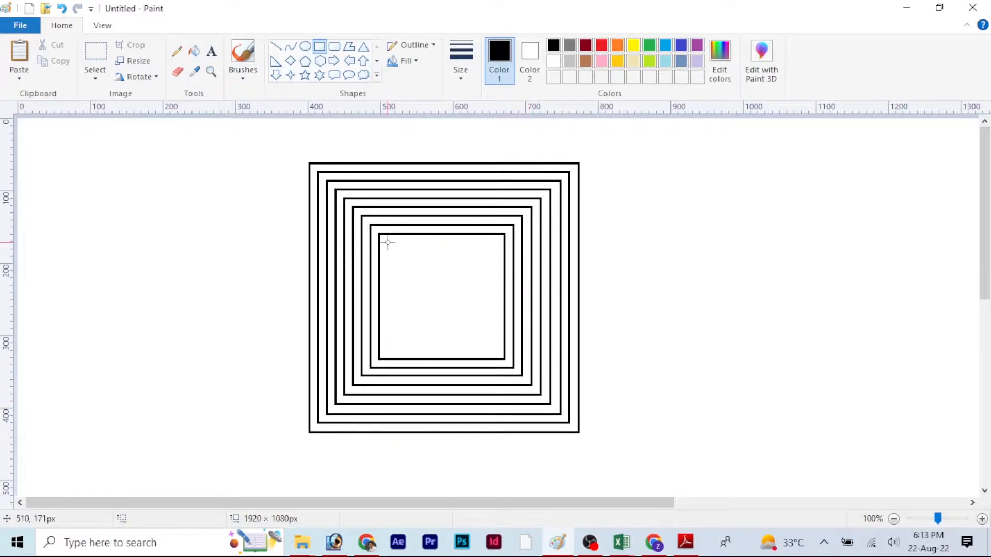
{"action": "left_click_drag", "start_coordinate": [388, 242], "coordinate": [513, 351]}
{"action": "left_click", "coordinate": [242, 268]}
{"action": "left_click_drag", "start_coordinate": [397, 252], "coordinate": [504, 342]}
{"action": "left_click", "coordinate": [240, 274]}
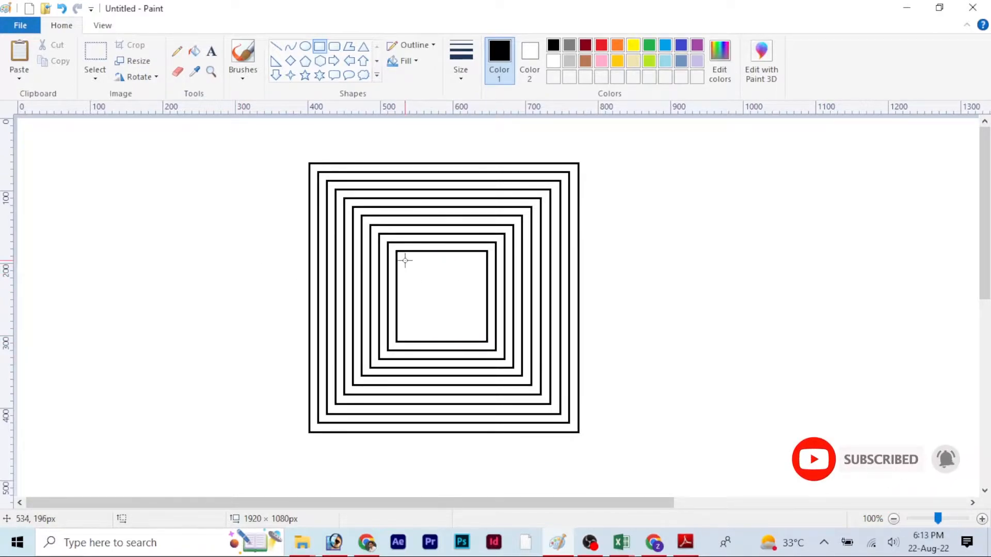
{"action": "left_click_drag", "start_coordinate": [405, 259], "coordinate": [481, 332]}
{"action": "left_click", "coordinate": [221, 269]}
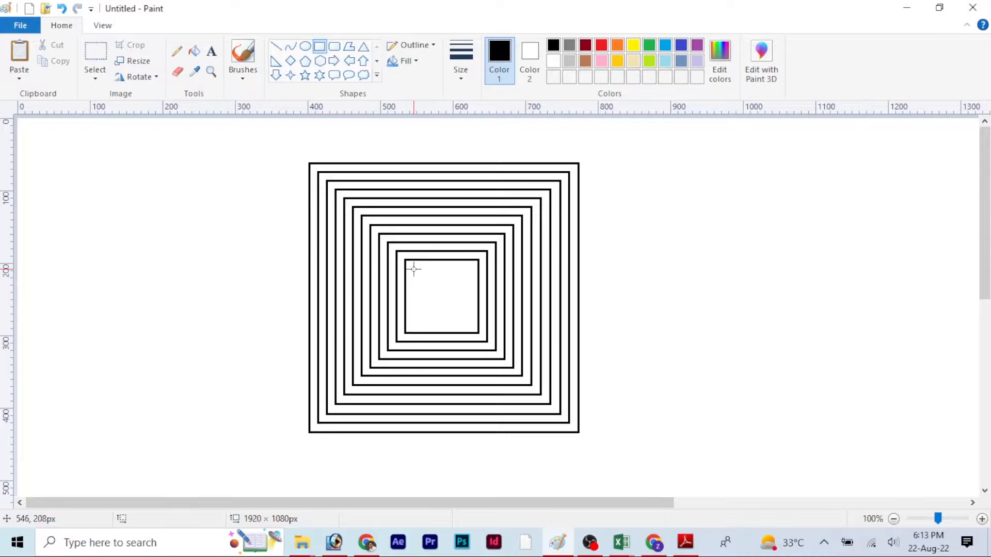
Draw the thirteenth concentric square, undoing the first attempt of about 80 × 80 px and redrawing it.
{"action": "left_click_drag", "start_coordinate": [413, 268], "coordinate": [471, 326]}
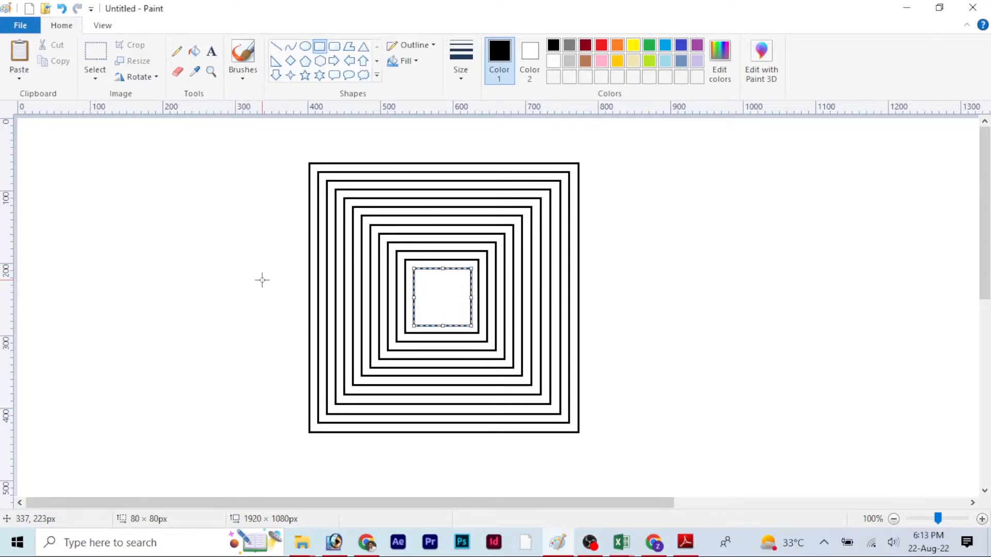
{"action": "key", "text": "ctrl+z"}
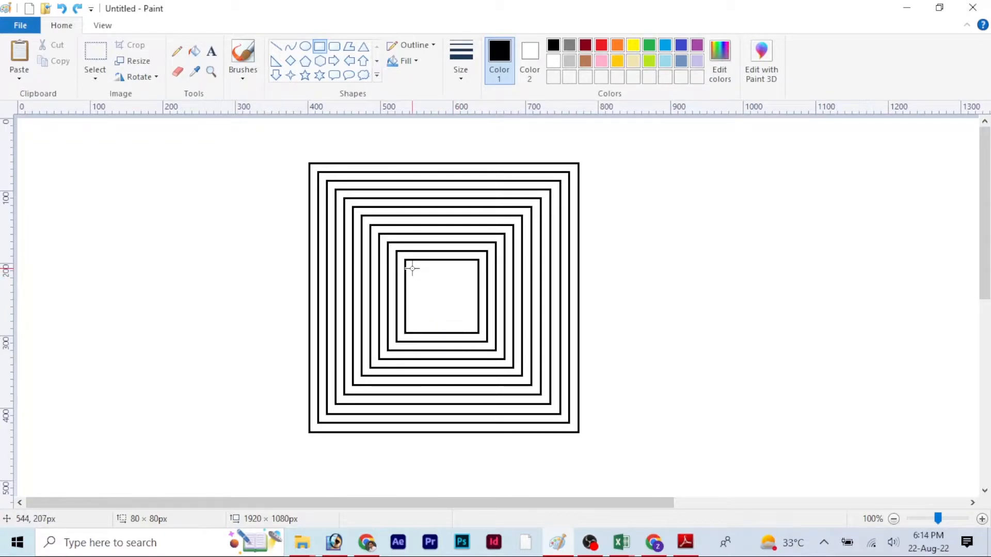
{"action": "left_click_drag", "start_coordinate": [414, 268], "coordinate": [484, 325]}
{"action": "left_click", "coordinate": [284, 264]}
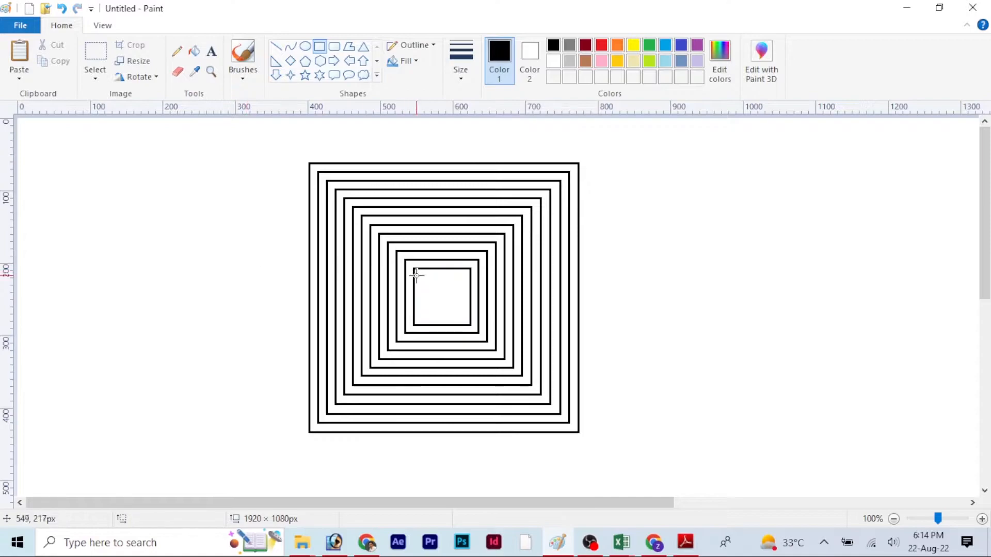
Draw the last two concentric squares around the centre and undo the extra 14 × 14 px square inside them.
{"action": "mouse_move", "coordinate": [422, 278]}
{"action": "left_mouse_down"}
{"action": "mouse_move", "coordinate": [475, 318]}
{"action": "mouse_move", "coordinate": [464, 318]}
{"action": "left_mouse_up"}
{"action": "left_click", "coordinate": [332, 290]}
{"action": "left_click_drag", "start_coordinate": [431, 286], "coordinate": [449, 305]}
{"action": "left_click", "coordinate": [212, 280]}
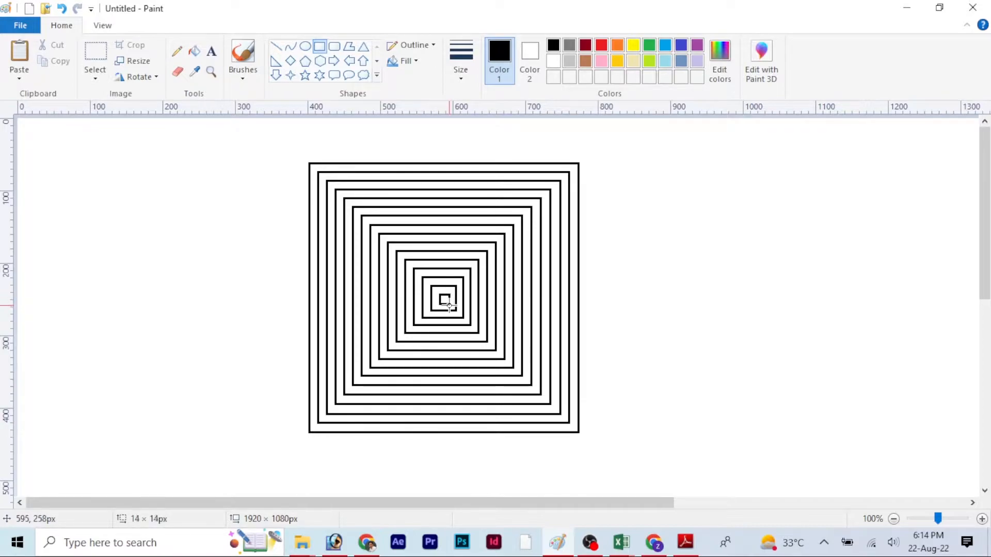
{"action": "left_click", "coordinate": [234, 308]}
{"action": "key", "text": "ctrl+z"}
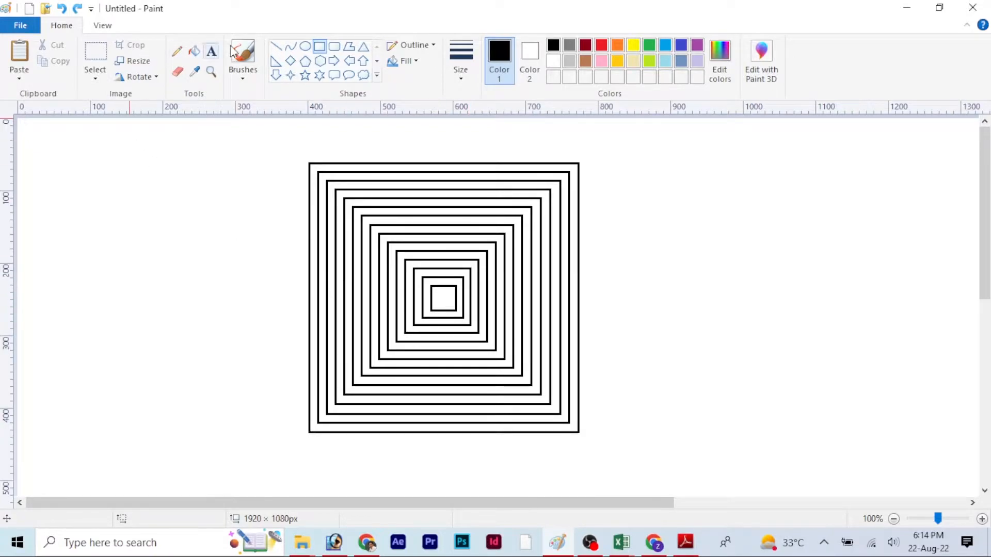
Draw a vertical line from the outer square's upper edge to its lower edge and nudge it onto the centre.
{"action": "left_click", "coordinate": [276, 46]}
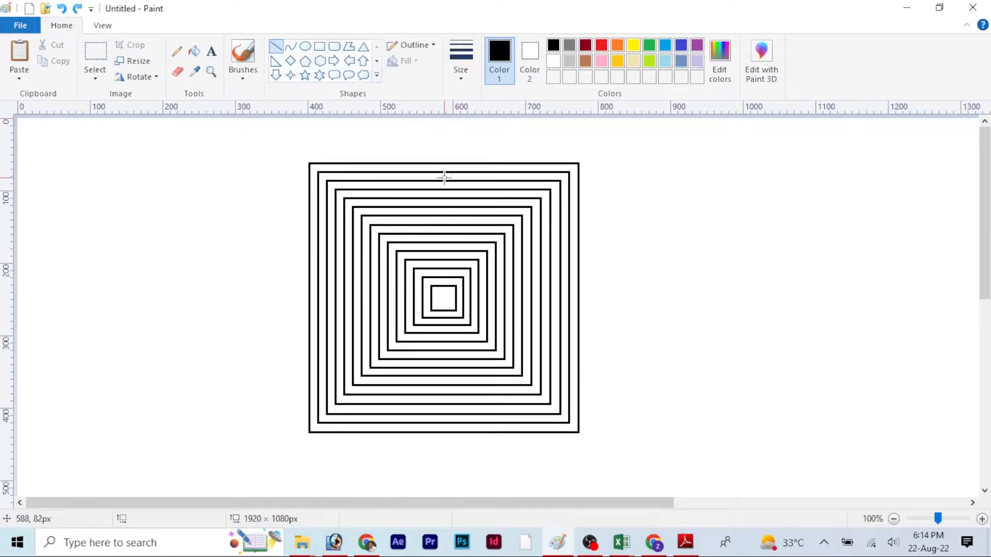
{"action": "left_click_drag", "start_coordinate": [441, 164], "coordinate": [457, 428]}
{"action": "key", "text": "Right"}
{"action": "key", "text": "Right"}
{"action": "key", "text": "Right"}
{"action": "key", "text": "Right"}
{"action": "key", "text": "Right"}
{"action": "key", "text": "Right"}
{"action": "key", "text": "Left"}
{"action": "left_click", "coordinate": [207, 320]}
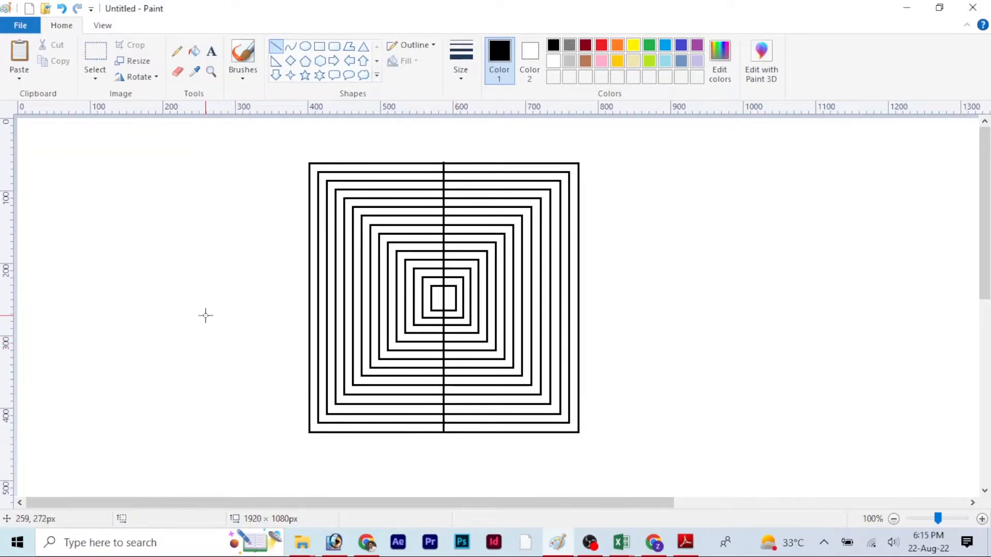
Draw a horizontal line about 371 px long across the outer square and nudge it down to the square's middle.
{"action": "left_click_drag", "start_coordinate": [309, 286], "coordinate": [577, 333]}
{"action": "key", "text": "Down"}
{"action": "key", "text": "Down"}
{"action": "key", "text": "Down"}
{"action": "key", "text": "Down"}
{"action": "key", "text": "Down"}
{"action": "key", "text": "Down"}
{"action": "key", "text": "Down"}
{"action": "key", "text": "Down"}
{"action": "key", "text": "Down"}
{"action": "key", "text": "Down"}
{"action": "key", "text": "Down"}
{"action": "key", "text": "Down"}
{"action": "key", "text": "Down"}
{"action": "key", "text": "Down"}
{"action": "key", "text": "Down"}
{"action": "key", "text": "Down"}
{"action": "key", "text": "Down"}
{"action": "key", "text": "Down"}
{"action": "key", "text": "Down"}
{"action": "key", "text": "Down"}
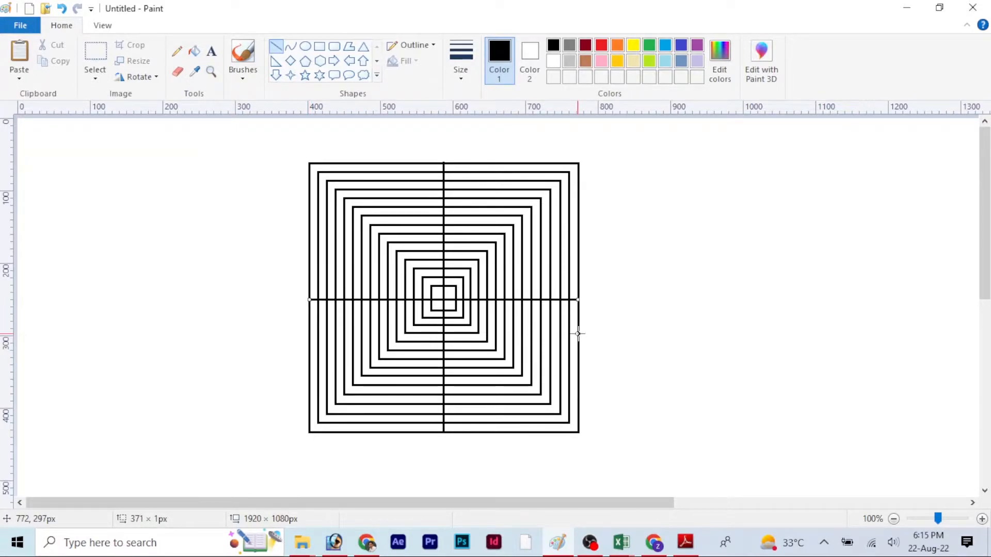
{"action": "left_click", "coordinate": [657, 299]}
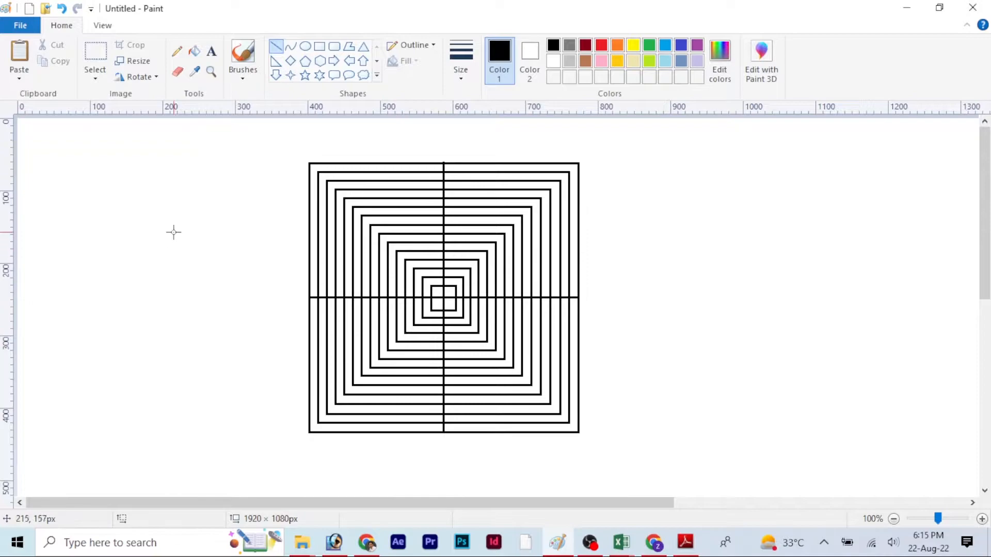
Fill every other band of the upper-right quadrant with black, from the outermost band in to the centre.
{"action": "left_click", "coordinate": [194, 51]}
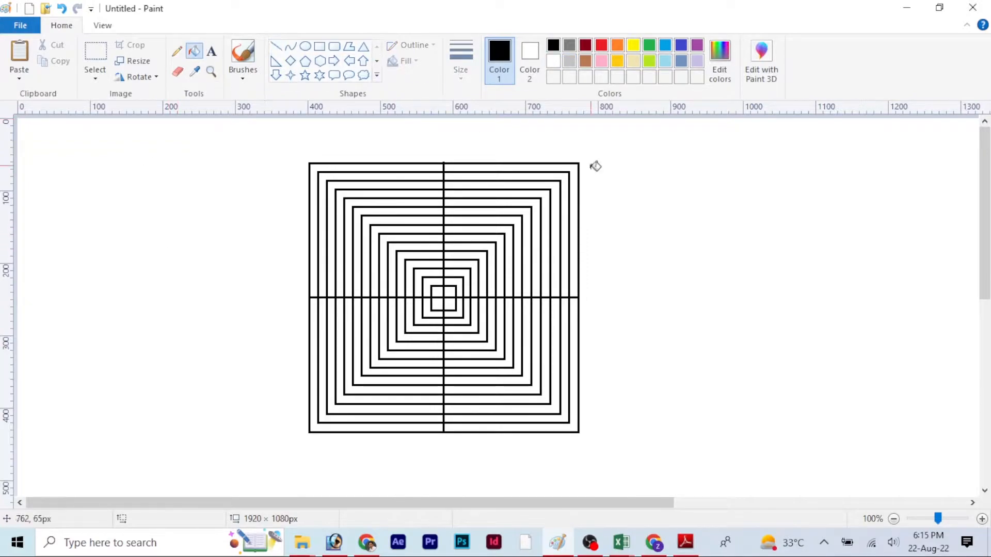
{"action": "left_click", "coordinate": [574, 168]}
{"action": "left_click", "coordinate": [561, 186]}
{"action": "left_click", "coordinate": [541, 203]}
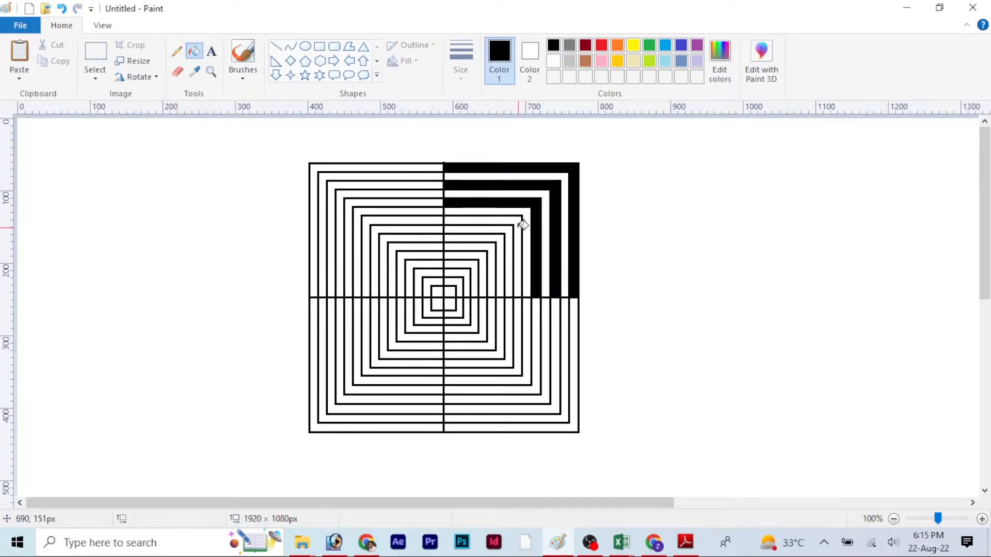
{"action": "left_click", "coordinate": [523, 223]}
{"action": "left_click", "coordinate": [505, 242]}
{"action": "left_click", "coordinate": [488, 260]}
{"action": "left_click", "coordinate": [469, 276]}
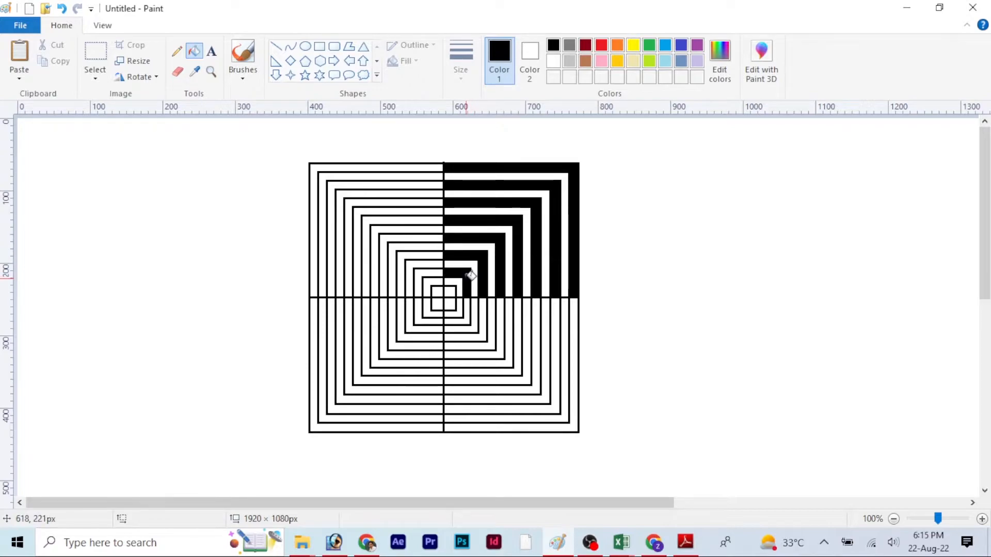
{"action": "left_click", "coordinate": [454, 289]}
Fill alternating bands of the upper-left quadrant with black, starting from the second band from the outside.
{"action": "left_click", "coordinate": [396, 176]}
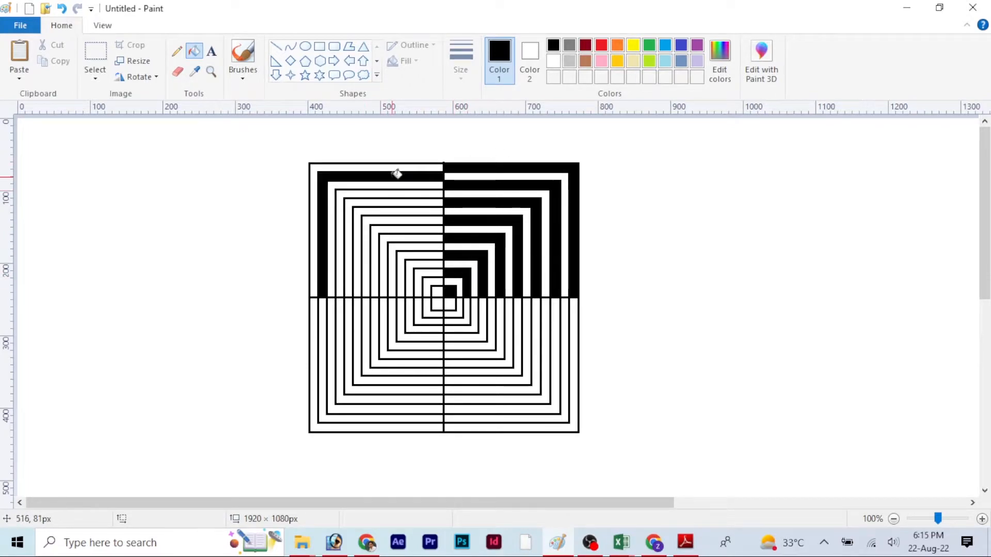
{"action": "left_click", "coordinate": [401, 192]}
{"action": "left_click", "coordinate": [405, 203]}
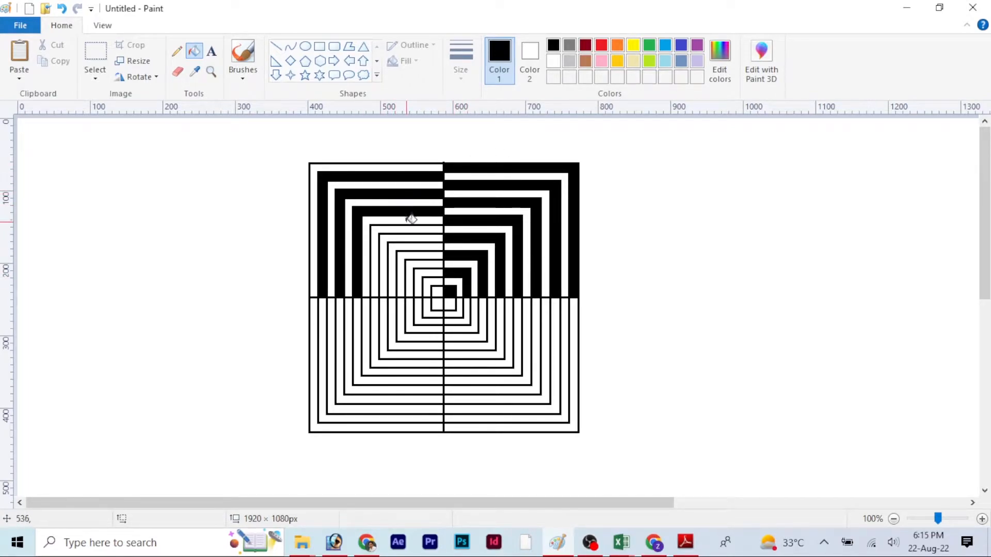
{"action": "left_click", "coordinate": [413, 229]}
{"action": "left_click", "coordinate": [414, 246]}
{"action": "left_click", "coordinate": [426, 263]}
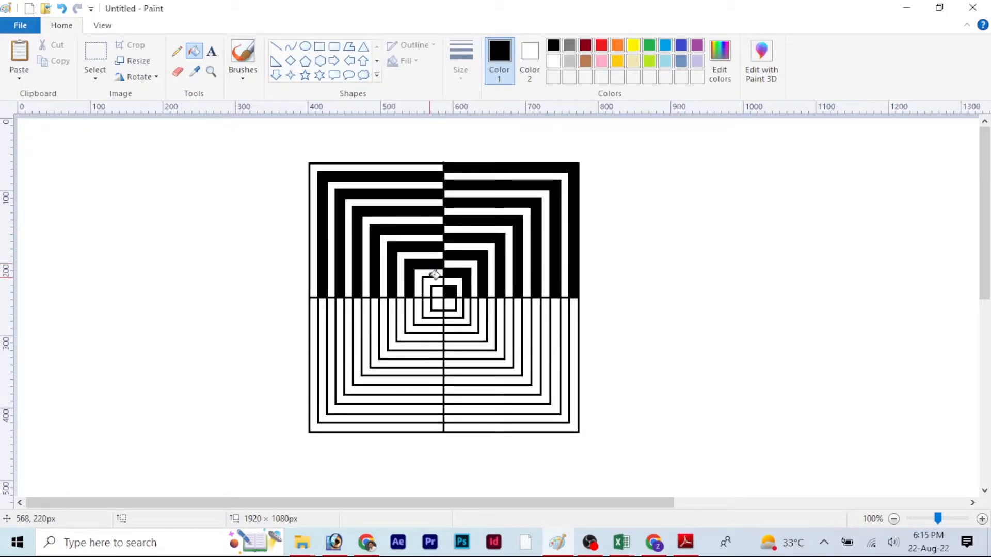
Fill every other band of the lower-left quadrant with black, from the outermost band in to the centre.
{"action": "left_click", "coordinate": [314, 321]}
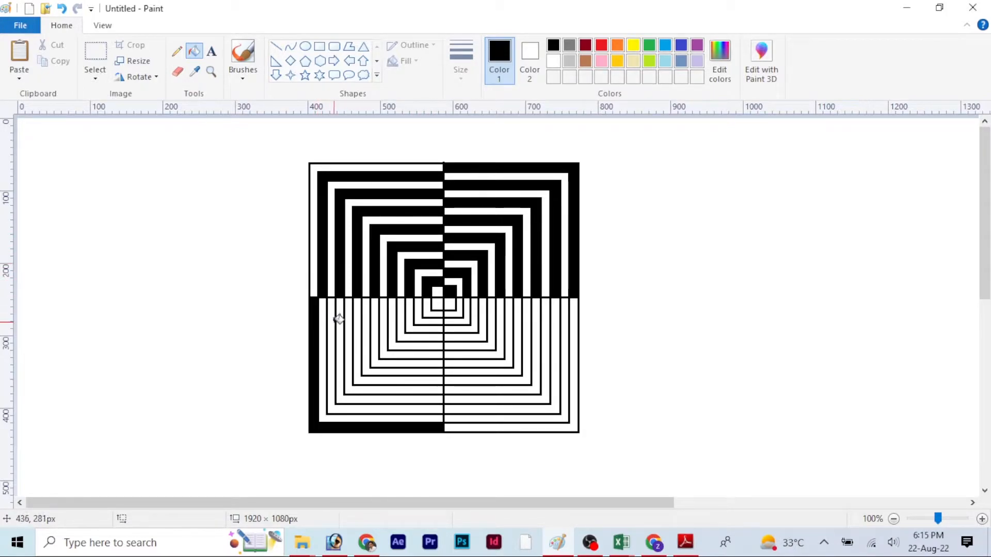
{"action": "left_click", "coordinate": [332, 320]}
{"action": "left_click", "coordinate": [349, 320]}
{"action": "left_click", "coordinate": [365, 318]}
{"action": "left_click", "coordinate": [383, 316]}
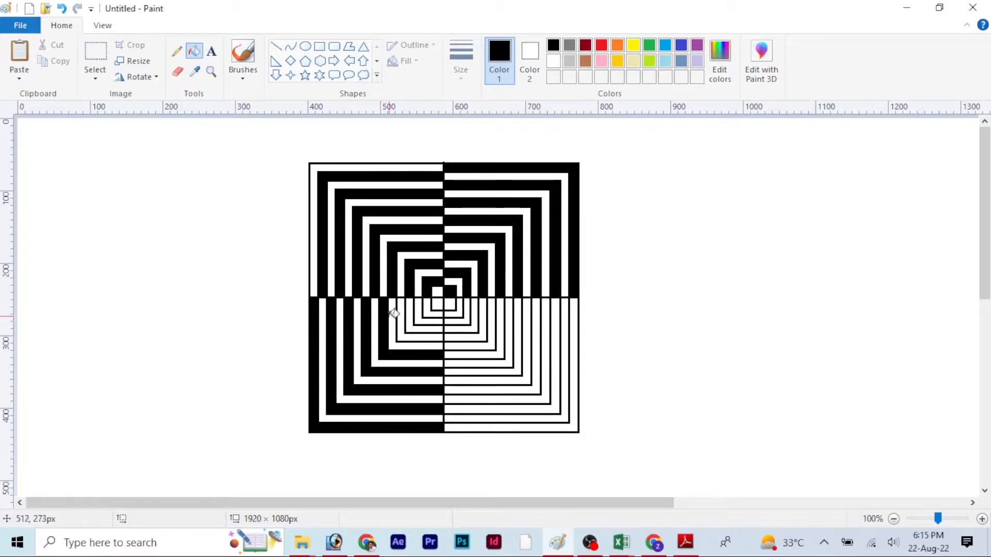
{"action": "left_click", "coordinate": [400, 314]}
{"action": "left_click", "coordinate": [416, 311]}
{"action": "left_click", "coordinate": [438, 305]}
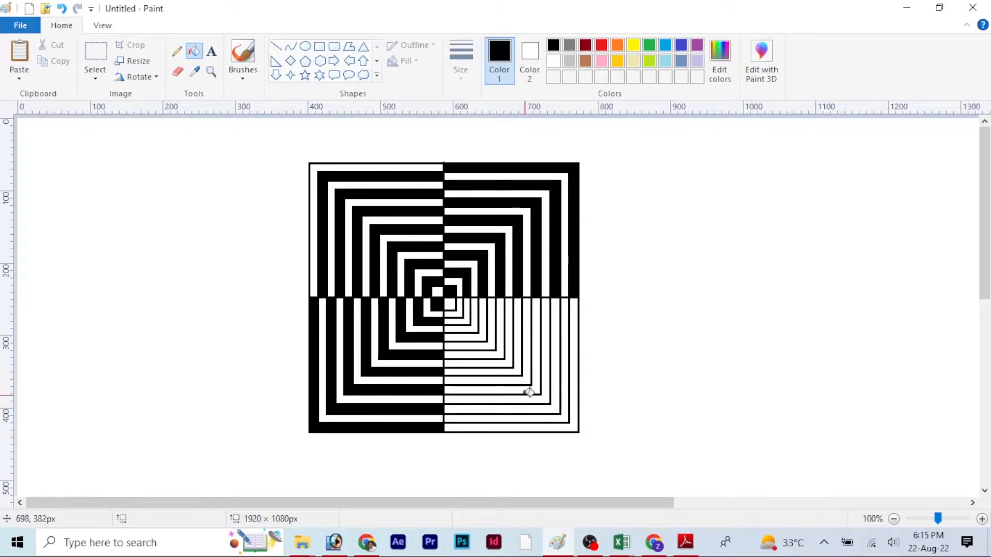
Fill alternating bands of the lower-right quadrant with black, starting from the second band from the outside and undoing the misplaced fill.
{"action": "left_click", "coordinate": [477, 413]}
{"action": "left_click", "coordinate": [479, 408]}
{"action": "key", "text": "ctrl+z"}
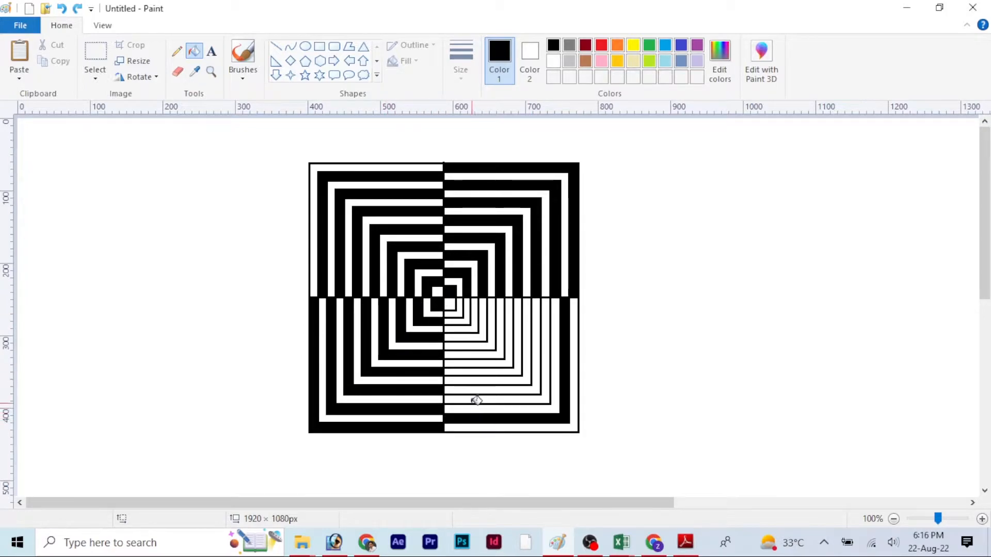
{"action": "left_click", "coordinate": [474, 399]}
{"action": "left_click", "coordinate": [473, 382]}
{"action": "left_click", "coordinate": [471, 364]}
{"action": "left_click", "coordinate": [473, 344]}
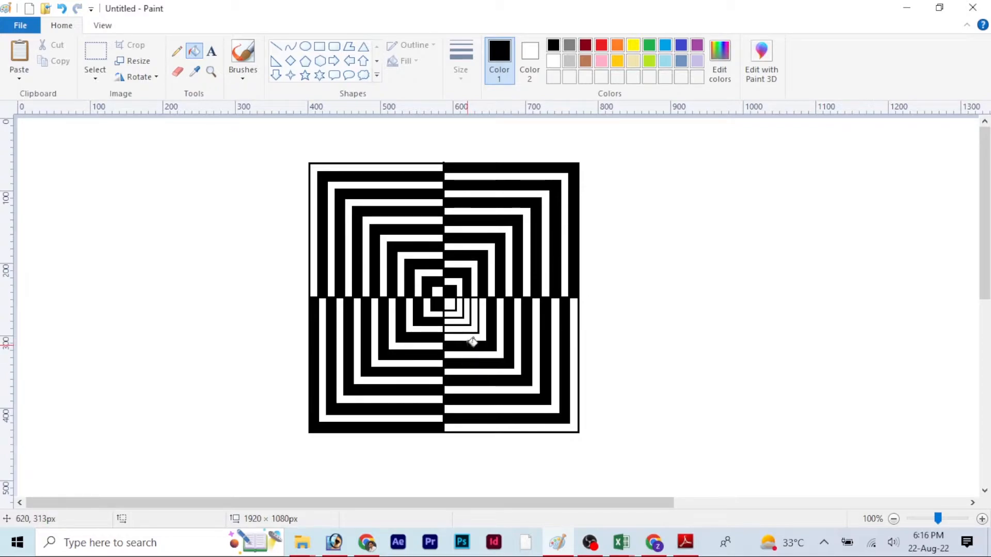
{"action": "left_click", "coordinate": [468, 327]}
{"action": "left_click", "coordinate": [467, 322]}
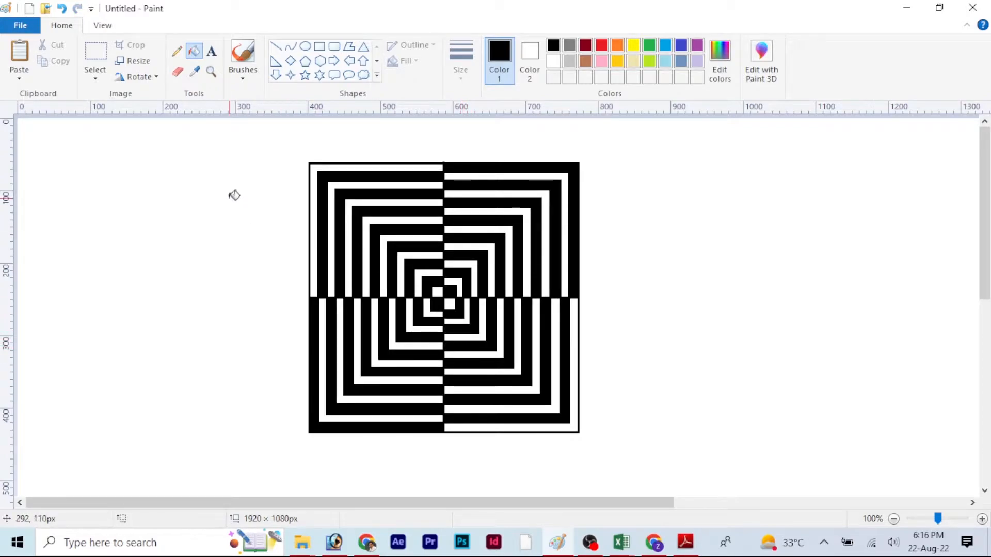
Select the whole black-and-white square pattern with a rectangular selection and delete it from the canvas.
{"action": "left_click", "coordinate": [179, 72]}
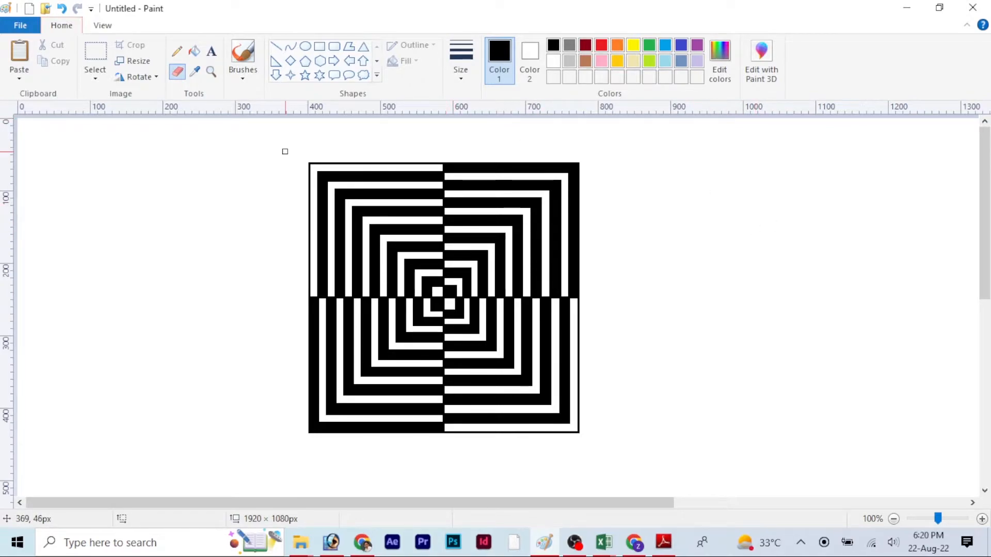
{"action": "left_click", "coordinate": [95, 52]}
{"action": "left_click_drag", "start_coordinate": [286, 146], "coordinate": [597, 447]}
{"action": "key", "text": "Delete"}
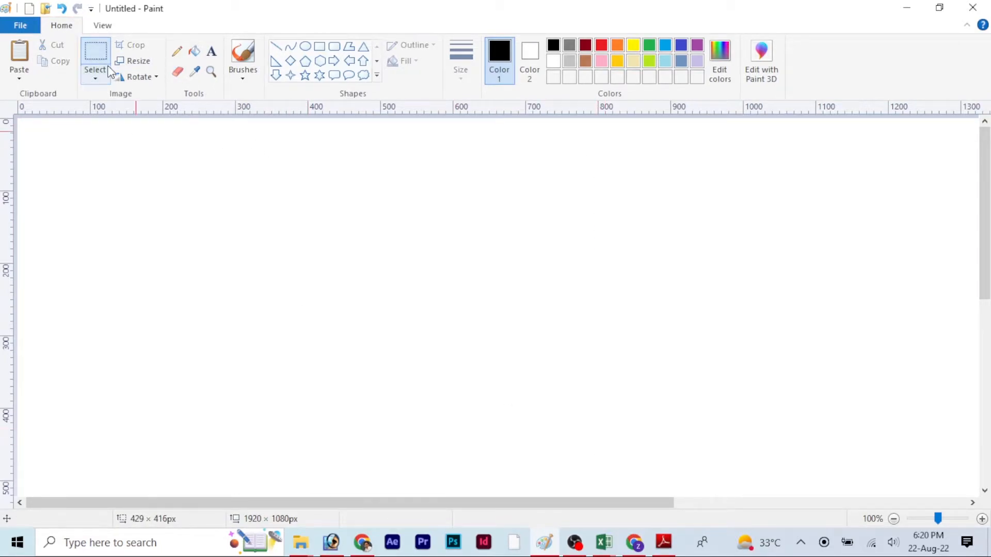
Draw a black-outlined rectangle of about 287 × 153 px near the canvas's upper-left corner.
{"action": "left_click", "coordinate": [321, 47]}
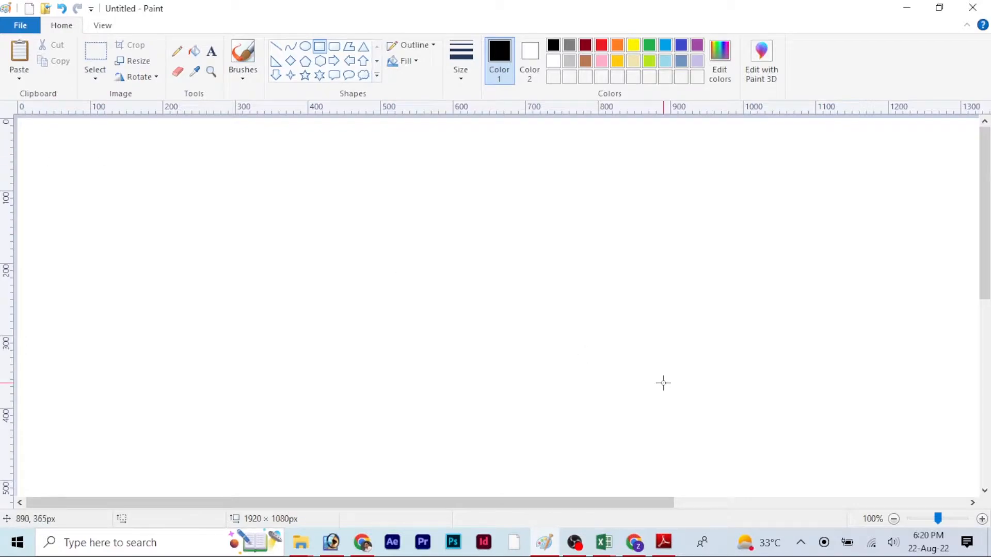
{"action": "scroll", "coordinate": [407, 239], "scroll_direction": "down", "scroll_amount": 1}
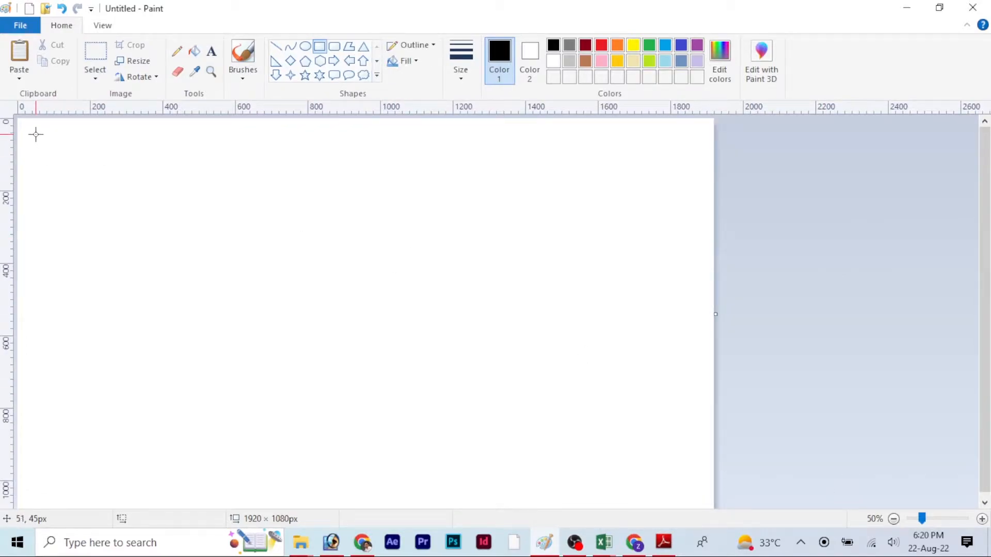
{"action": "mouse_move", "coordinate": [36, 135]}
{"action": "left_mouse_down"}
{"action": "mouse_move", "coordinate": [139, 192]}
{"action": "mouse_move", "coordinate": [104, 169]}
{"action": "left_mouse_up"}
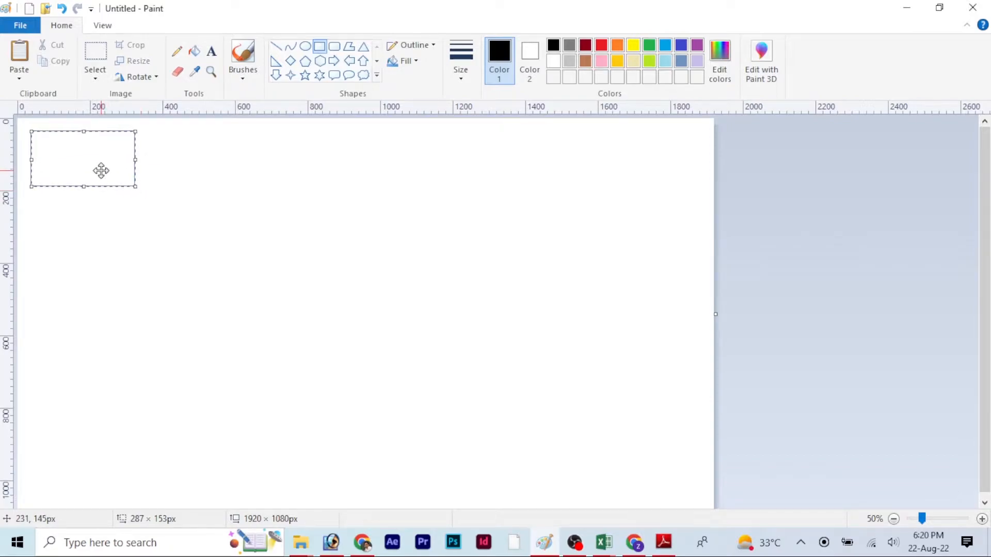
{"action": "left_click", "coordinate": [299, 212]}
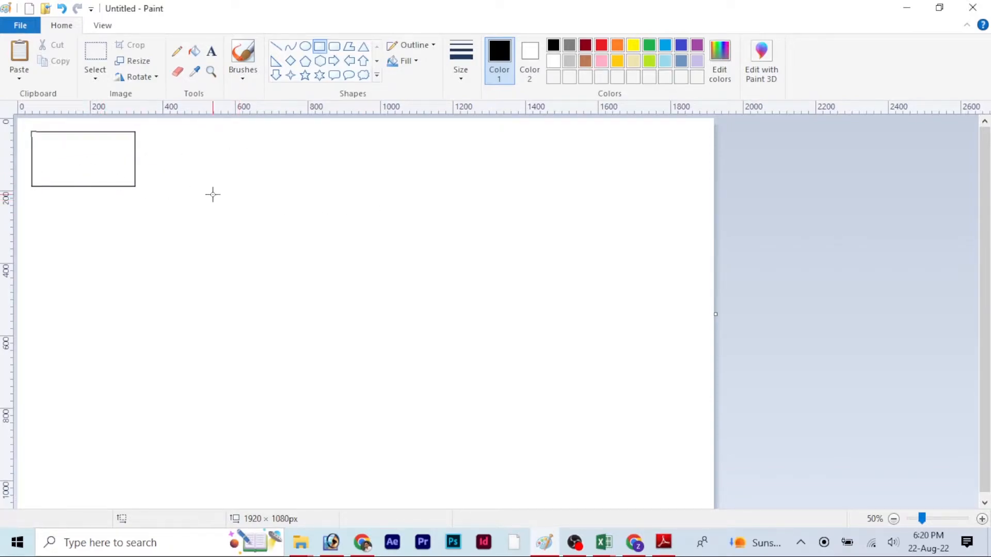
{"action": "left_click", "coordinate": [983, 519]}
{"action": "left_click", "coordinate": [894, 518]}
Copy the rectangle and place two copies edge to edge beside it to form a row of three cells.
{"action": "left_click_drag", "start_coordinate": [25, 127], "coordinate": [149, 202]}
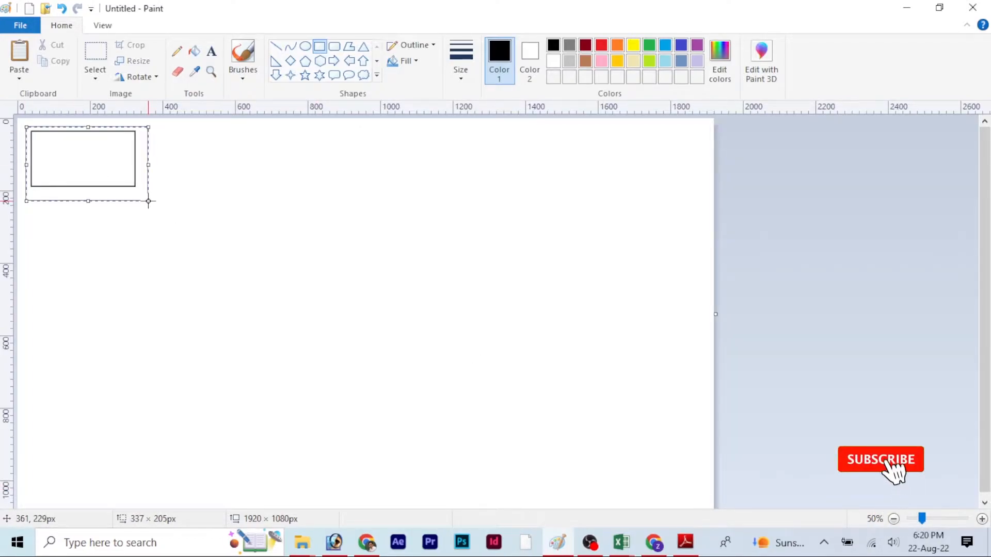
{"action": "left_click", "coordinate": [95, 72]}
{"action": "left_click", "coordinate": [66, 209]}
{"action": "left_click_drag", "start_coordinate": [26, 127], "coordinate": [144, 193]}
{"action": "left_click", "coordinate": [56, 64]}
{"action": "left_click", "coordinate": [19, 79]}
{"action": "left_click", "coordinate": [30, 97]}
{"action": "left_click_drag", "start_coordinate": [78, 152], "coordinate": [193, 160]}
{"action": "left_click", "coordinate": [18, 79]}
{"action": "left_click", "coordinate": [32, 94]}
{"action": "left_click_drag", "start_coordinate": [102, 153], "coordinate": [319, 160]}
{"action": "left_click", "coordinate": [363, 256]}
Copy the three-cell row and align the copy against its right end to form a row of six cells.
{"action": "left_click_drag", "start_coordinate": [24, 125], "coordinate": [404, 163]}
{"action": "key", "text": "ctrl+c"}
{"action": "left_click", "coordinate": [18, 79]}
{"action": "left_click", "coordinate": [32, 94]}
{"action": "key", "text": "Up"}
{"action": "key", "text": "Left"}
{"action": "key", "text": "Up"}
{"action": "key", "text": "Left"}
{"action": "left_click", "coordinate": [383, 245]}
Duplicate the six-cell row and align the copy directly beneath the original as a second row.
{"action": "left_click_drag", "start_coordinate": [25, 126], "coordinate": [667, 197]}
{"action": "left_click", "coordinate": [19, 80]}
{"action": "left_click", "coordinate": [32, 95]}
{"action": "left_click_drag", "start_coordinate": [193, 156], "coordinate": [200, 220]}
{"action": "key", "text": "Left"}
Add a third copy of the six-cell row beneath the second one and nudge it until the grid lines coincide.
{"action": "left_click", "coordinate": [54, 60]}
{"action": "left_click", "coordinate": [19, 77]}
{"action": "left_click", "coordinate": [32, 95]}
{"action": "left_click_drag", "start_coordinate": [184, 251], "coordinate": [189, 287]}
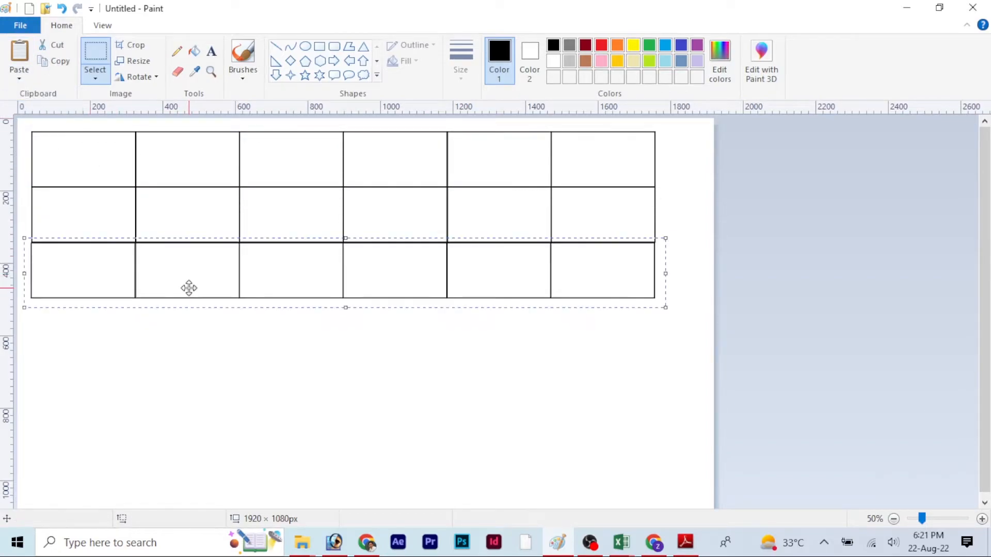
{"action": "key", "text": "Right"}
{"action": "key", "text": "Up"}
{"action": "key", "text": "Left"}
{"action": "key", "text": "Up"}
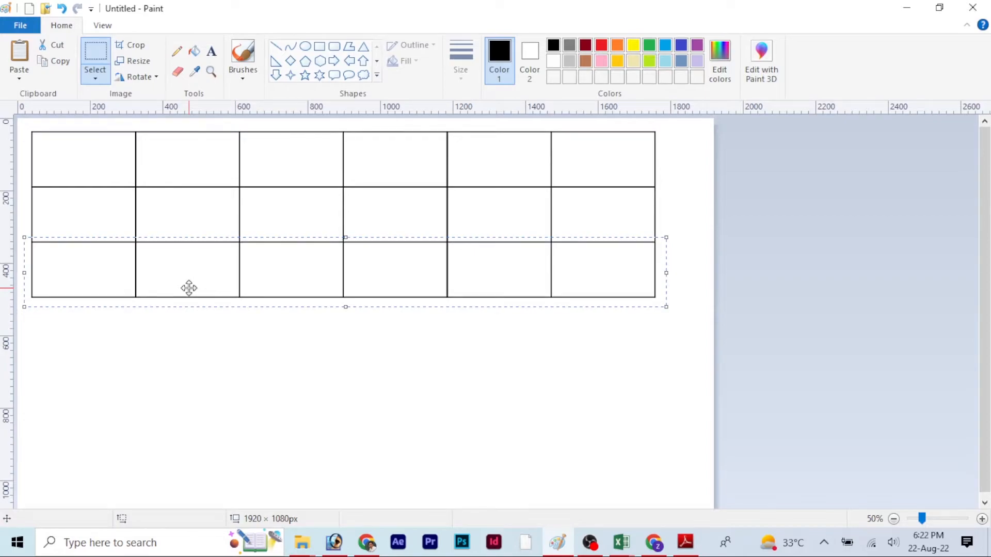
{"action": "left_click", "coordinate": [314, 365]}
Draw a diamond as wide as one grid cell and move it to the empty area below the grid.
{"action": "left_click", "coordinate": [291, 61]}
{"action": "mouse_move", "coordinate": [94, 298]}
{"action": "left_mouse_down"}
{"action": "mouse_move", "coordinate": [215, 371]}
{"action": "mouse_move", "coordinate": [126, 214]}
{"action": "mouse_move", "coordinate": [101, 154]}
{"action": "mouse_move", "coordinate": [112, 145]}
{"action": "mouse_move", "coordinate": [113, 199]}
{"action": "left_mouse_up"}
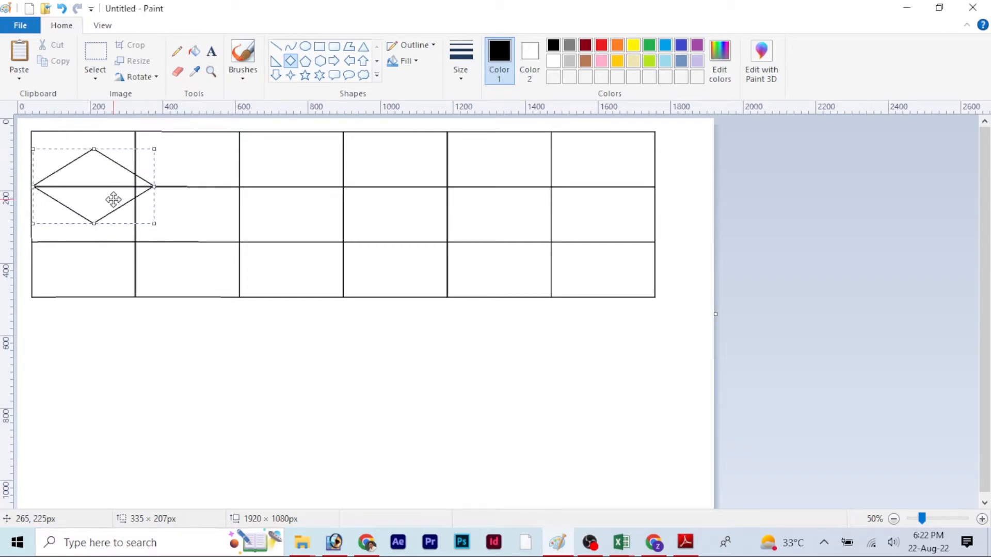
{"action": "left_click_drag", "start_coordinate": [137, 216], "coordinate": [135, 213]}
{"action": "left_click_drag", "start_coordinate": [100, 173], "coordinate": [275, 376]}
{"action": "left_click", "coordinate": [138, 372]}
Select and delete the upper half of the diamond so only its V-shaped lower half remains.
{"action": "left_click", "coordinate": [98, 54]}
{"action": "mouse_move", "coordinate": [180, 329]}
{"action": "left_mouse_down"}
{"action": "mouse_move", "coordinate": [345, 394]}
{"action": "mouse_move", "coordinate": [345, 380]}
{"action": "left_mouse_up"}
{"action": "key", "text": "Delete"}
Copy the V shape and fit the copy into the upper corners of the first cell in the top row.
{"action": "left_click_drag", "start_coordinate": [184, 369], "coordinate": [341, 419]}
{"action": "left_click", "coordinate": [59, 61]}
{"action": "left_click", "coordinate": [19, 78]}
{"action": "left_click", "coordinate": [28, 94]}
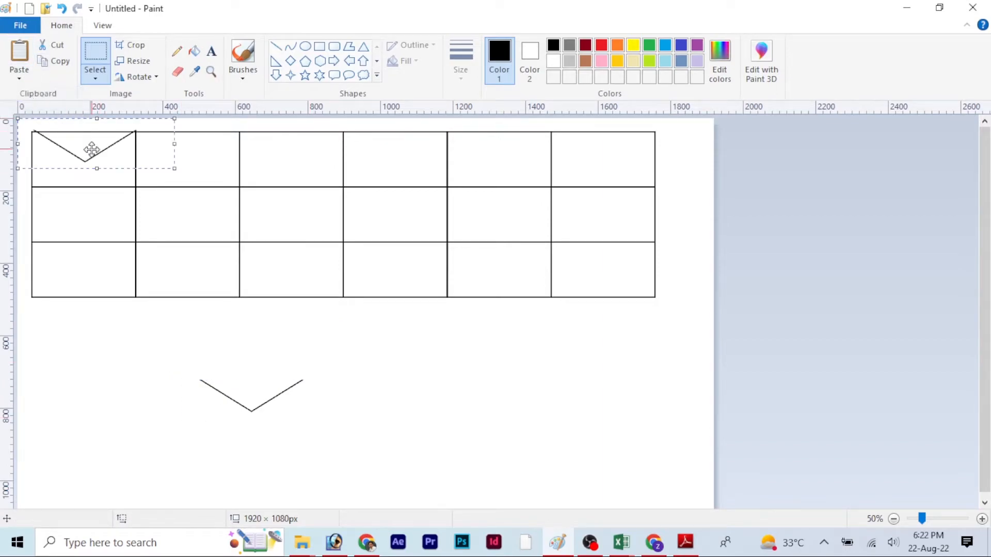
{"action": "left_click_drag", "start_coordinate": [88, 154], "coordinate": [91, 154]}
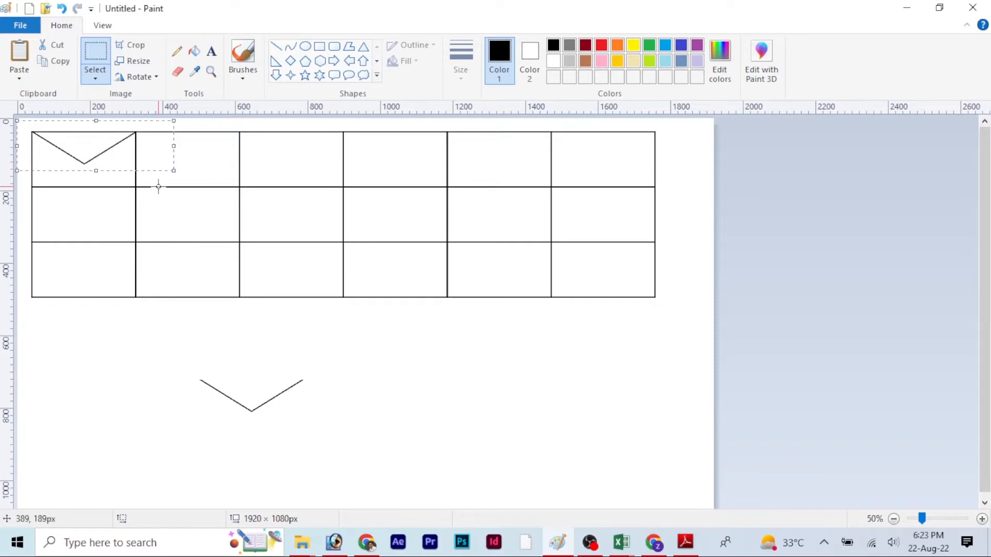
Place copies of the V shape in the third and fifth cells of the top row.
{"action": "left_click", "coordinate": [19, 77]}
{"action": "left_click", "coordinate": [29, 94]}
{"action": "left_click_drag", "start_coordinate": [71, 143], "coordinate": [282, 146]}
{"action": "left_click", "coordinate": [19, 77]}
{"action": "left_click", "coordinate": [29, 94]}
{"action": "left_click_drag", "start_coordinate": [67, 133], "coordinate": [483, 133]}
Try to place a copy of the V shape in the second cell of the middle row.
{"action": "left_click", "coordinate": [19, 77]}
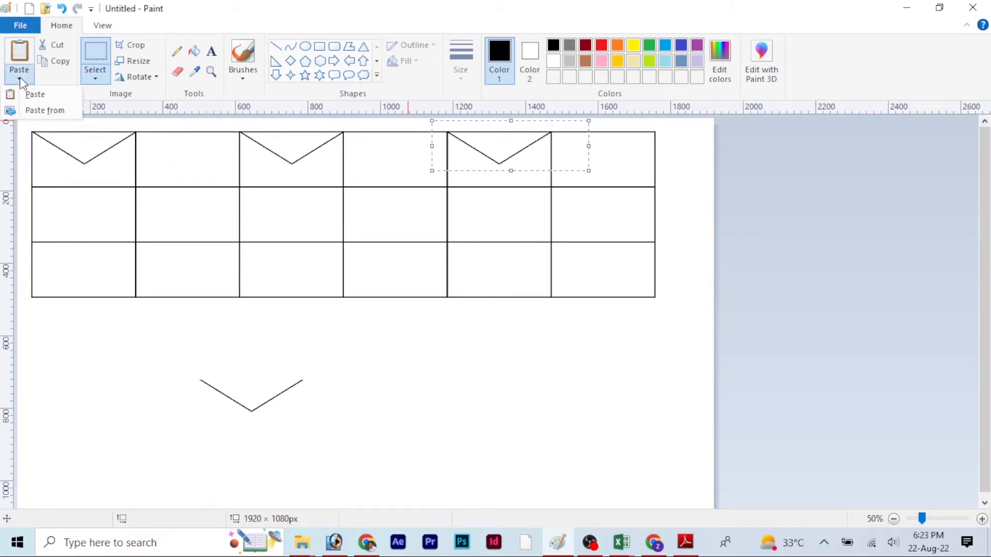
{"action": "left_click", "coordinate": [29, 95]}
{"action": "left_click_drag", "start_coordinate": [82, 138], "coordinate": [191, 196]}
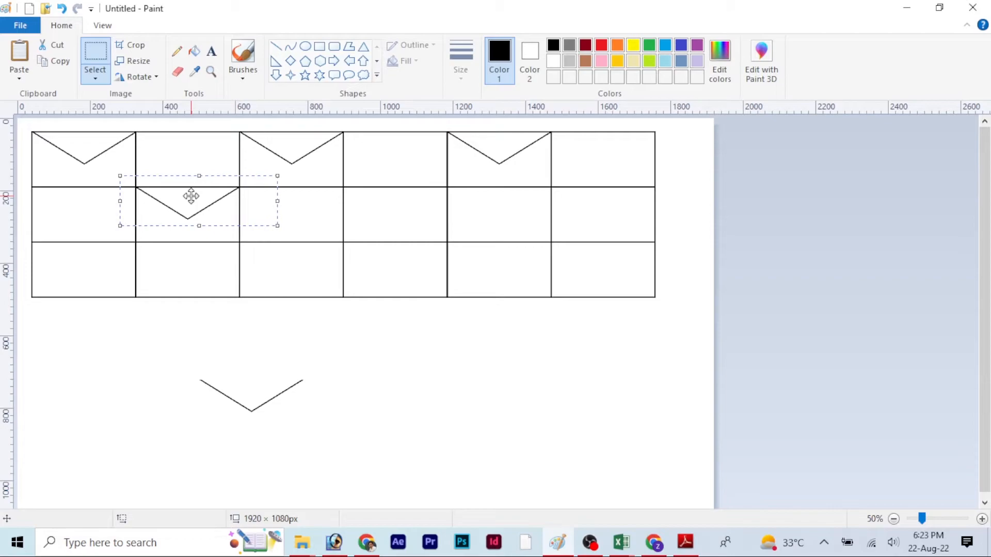
{"action": "left_click", "coordinate": [19, 77]}
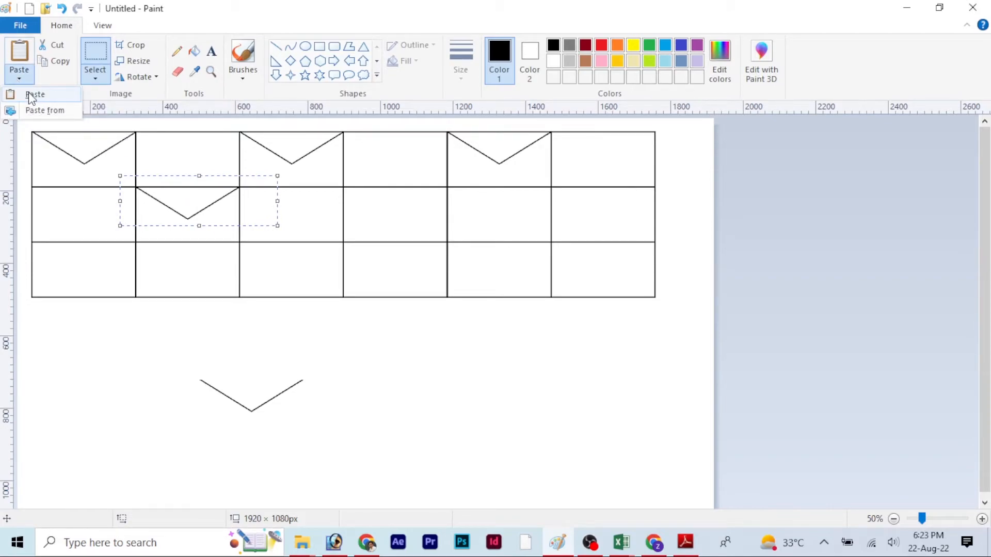
{"action": "left_click", "coordinate": [97, 272]}
{"action": "key", "text": "ctrl+z"}
Draw a vertical line from the V's tip to the bottom edge of the first cell, undoing the stray diagonal line.
{"action": "left_click", "coordinate": [275, 47]}
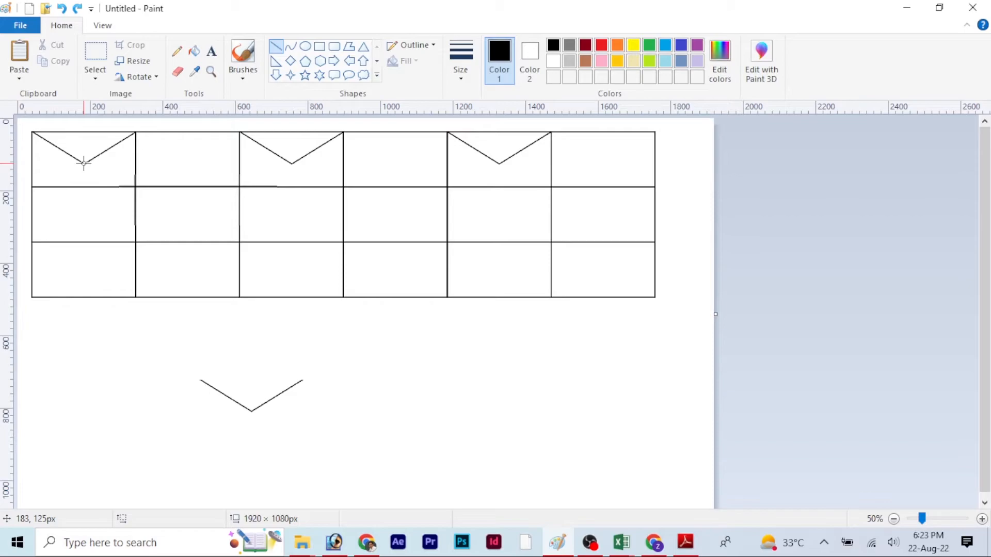
{"action": "left_click_drag", "start_coordinate": [85, 186], "coordinate": [85, 187]}
{"action": "left_click_drag", "start_coordinate": [32, 133], "coordinate": [135, 185]}
{"action": "key", "text": "ctrl+z"}
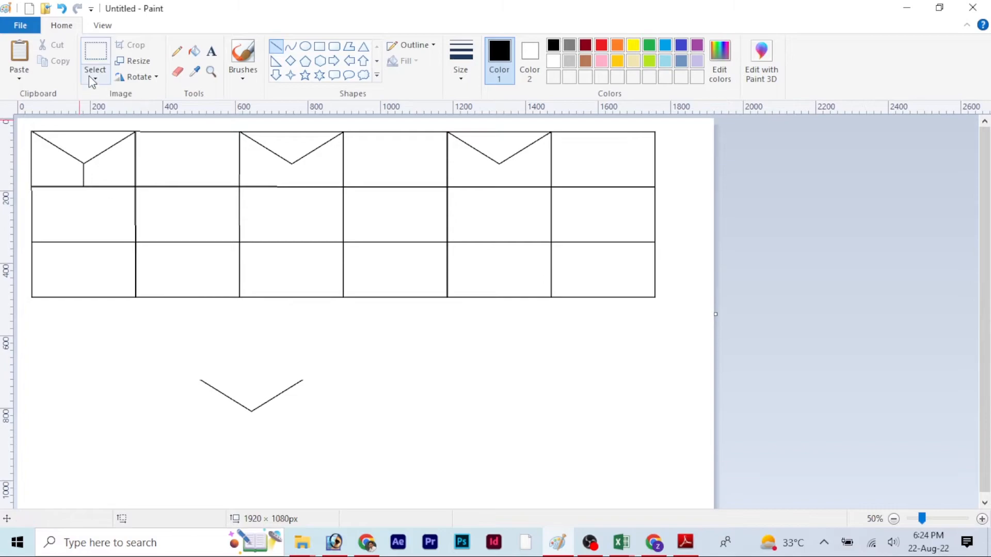
Copy the first cell with its Y-shaped lines and place copies over the third and fifth cells of the top row.
{"action": "left_click", "coordinate": [93, 60]}
{"action": "left_click_drag", "start_coordinate": [31, 132], "coordinate": [136, 187]}
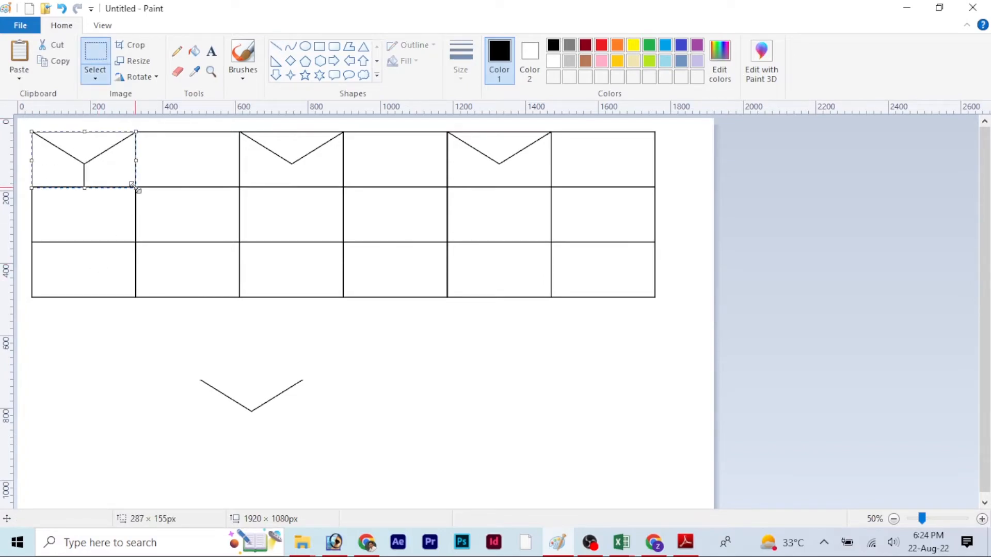
{"action": "left_click", "coordinate": [19, 78]}
{"action": "left_click", "coordinate": [31, 93]}
{"action": "left_click_drag", "start_coordinate": [66, 155], "coordinate": [289, 171]}
{"action": "left_click", "coordinate": [19, 79]}
{"action": "left_click", "coordinate": [32, 94]}
{"action": "left_click_drag", "start_coordinate": [56, 130], "coordinate": [485, 147]}
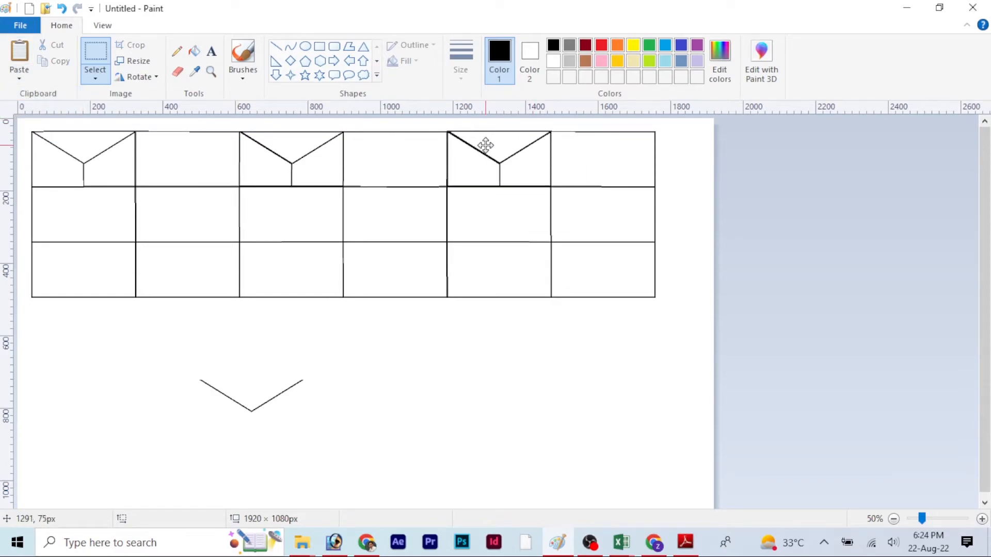
Try to place a copy of the Y-patterned cell in the lower rows of the grid.
{"action": "left_click", "coordinate": [20, 80]}
{"action": "left_click", "coordinate": [29, 95]}
{"action": "left_click_drag", "start_coordinate": [69, 119], "coordinate": [136, 252]}
{"action": "key", "text": "ctrl+z"}
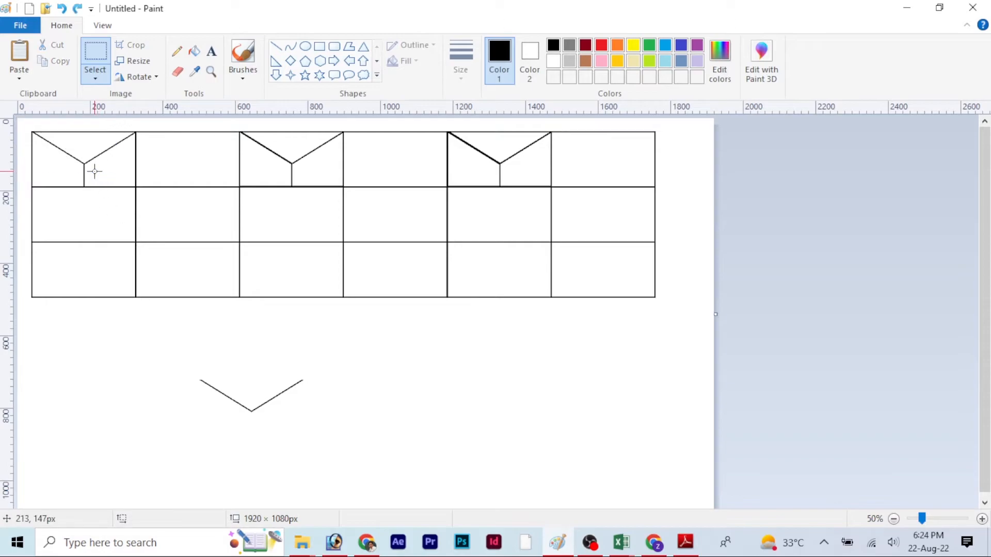
Place copies of the Y-patterned cell over the second, fourth and sixth cells of the middle row.
{"action": "left_click", "coordinate": [19, 79]}
{"action": "left_click", "coordinate": [29, 93]}
{"action": "left_click_drag", "start_coordinate": [68, 146], "coordinate": [187, 214]}
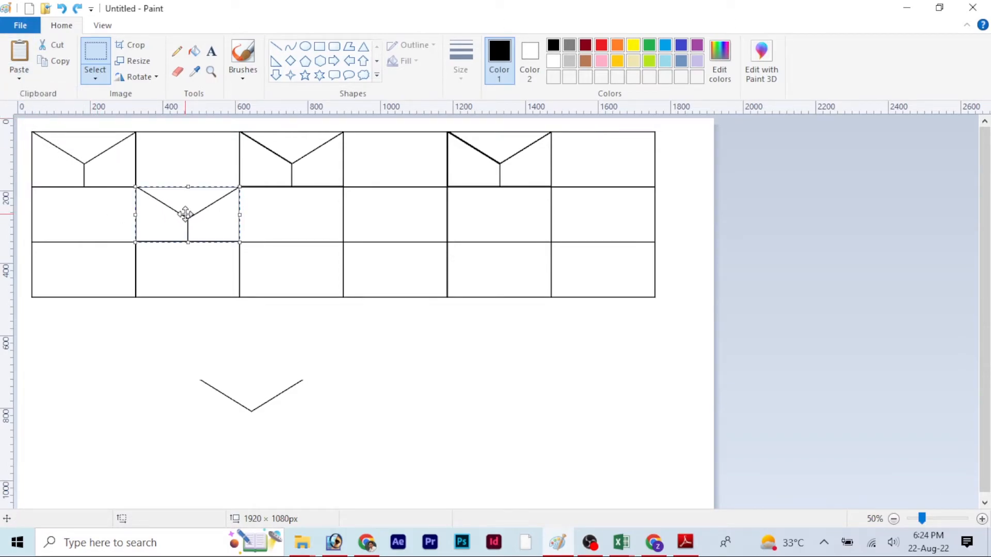
{"action": "left_click", "coordinate": [19, 78]}
{"action": "left_click", "coordinate": [29, 93]}
{"action": "left_click_drag", "start_coordinate": [69, 146], "coordinate": [386, 215]}
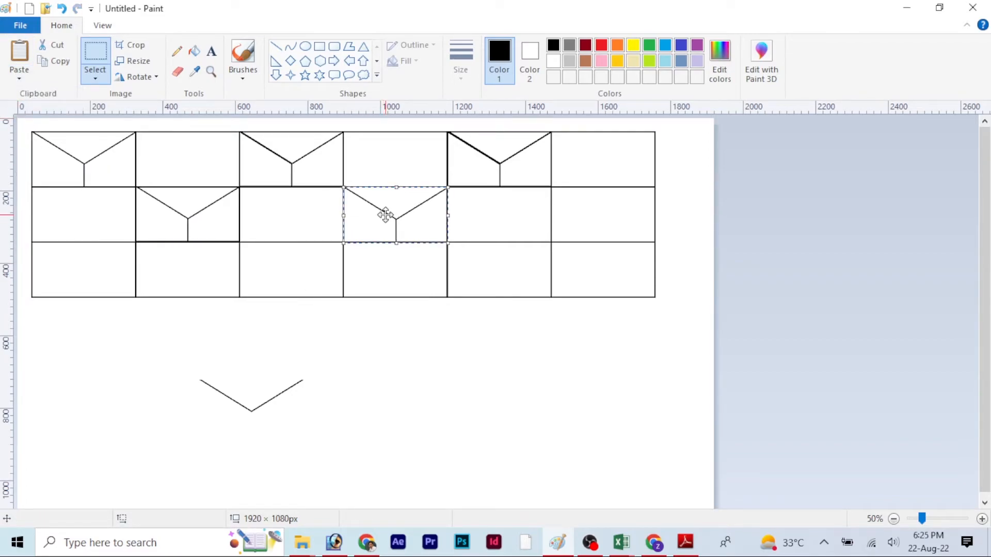
{"action": "left_click", "coordinate": [19, 78]}
{"action": "left_click", "coordinate": [29, 93]}
{"action": "left_click_drag", "start_coordinate": [64, 142], "coordinate": [600, 216]}
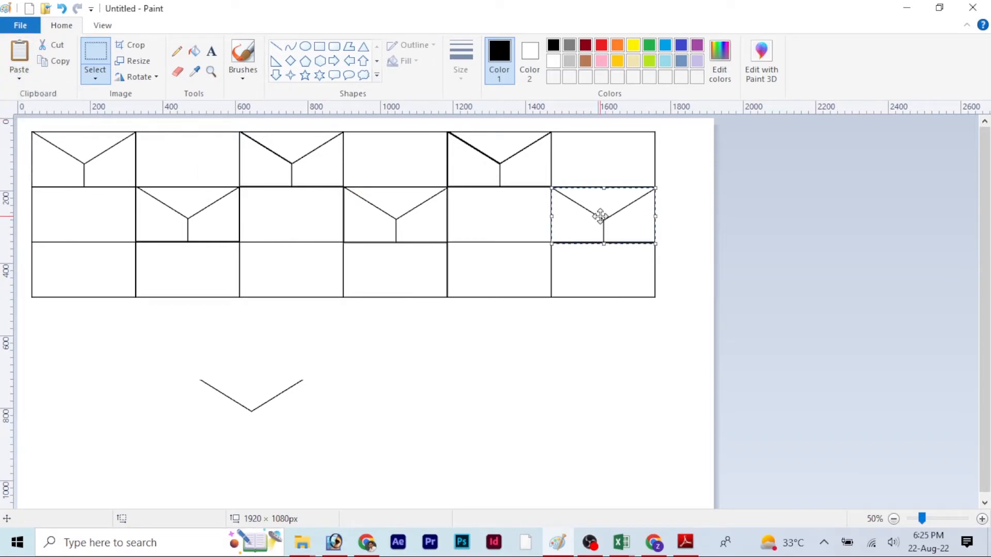
{"action": "left_click", "coordinate": [184, 350]}
Place copies of the Y-patterned cell over the first and third cells of the bottom row.
{"action": "left_click", "coordinate": [19, 78]}
{"action": "left_click", "coordinate": [31, 94]}
{"action": "left_click_drag", "start_coordinate": [65, 142], "coordinate": [67, 258]}
{"action": "left_click", "coordinate": [110, 354]}
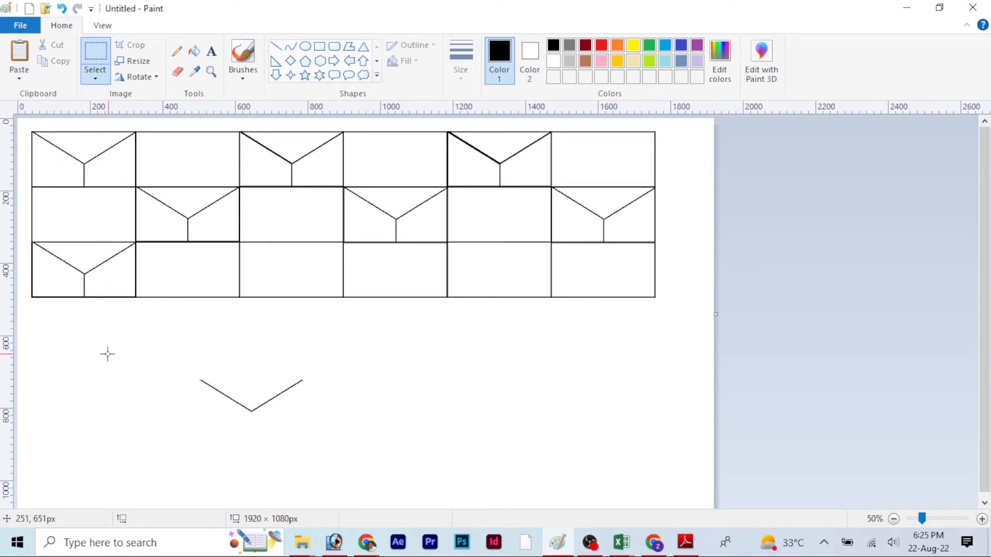
{"action": "left_click", "coordinate": [19, 79]}
{"action": "left_click", "coordinate": [35, 94]}
{"action": "left_click_drag", "start_coordinate": [48, 138], "coordinate": [292, 273]}
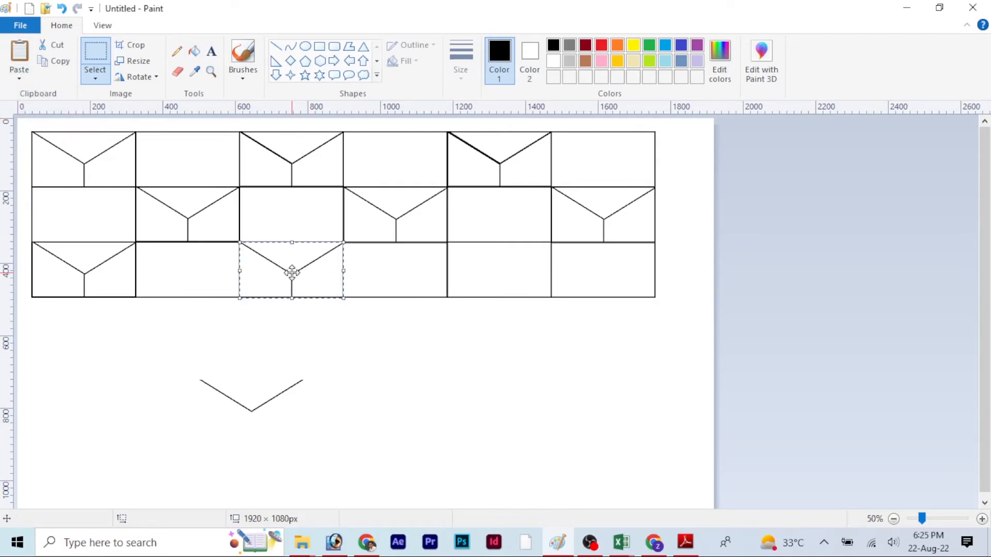
Place a copy of the Y-patterned cell over the bottom row's fifth cell and delete the leftover V below the grid.
{"action": "left_click", "coordinate": [20, 79]}
{"action": "left_click", "coordinate": [35, 93]}
{"action": "left_click_drag", "start_coordinate": [69, 141], "coordinate": [500, 269]}
{"action": "left_click", "coordinate": [500, 360]}
{"action": "left_click_drag", "start_coordinate": [178, 362], "coordinate": [376, 420]}
{"action": "key", "text": "Delete"}
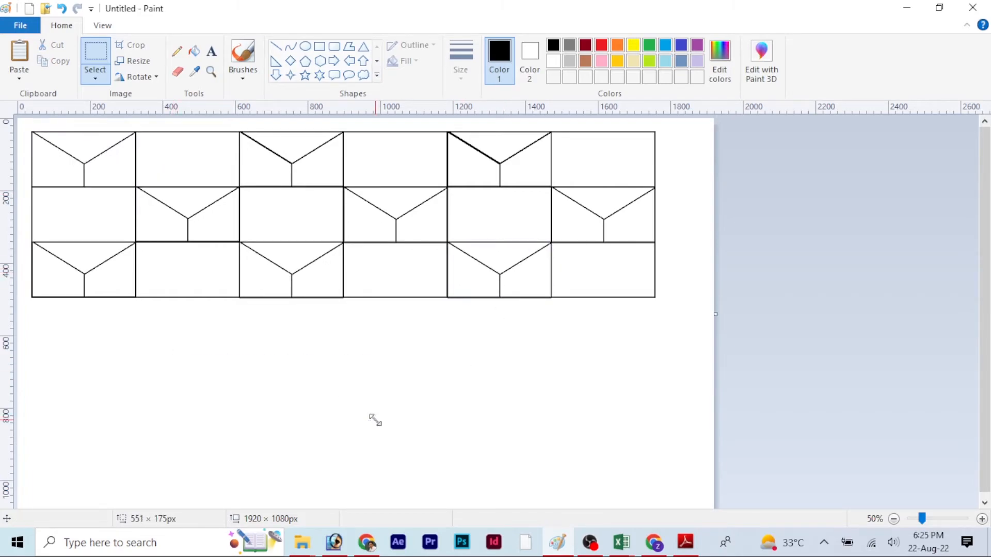
Fill the upper triangle of all nine Y-patterned cells with black.
{"action": "left_click", "coordinate": [194, 51]}
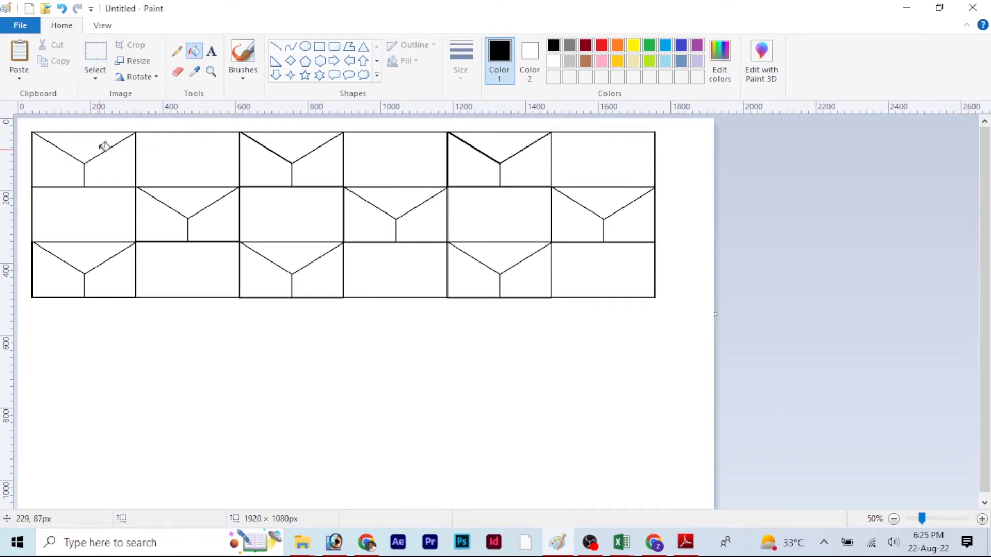
{"action": "left_click", "coordinate": [99, 145]}
{"action": "left_click", "coordinate": [310, 142]}
{"action": "left_click", "coordinate": [491, 138]}
{"action": "left_click", "coordinate": [196, 197]}
{"action": "left_click", "coordinate": [411, 199]}
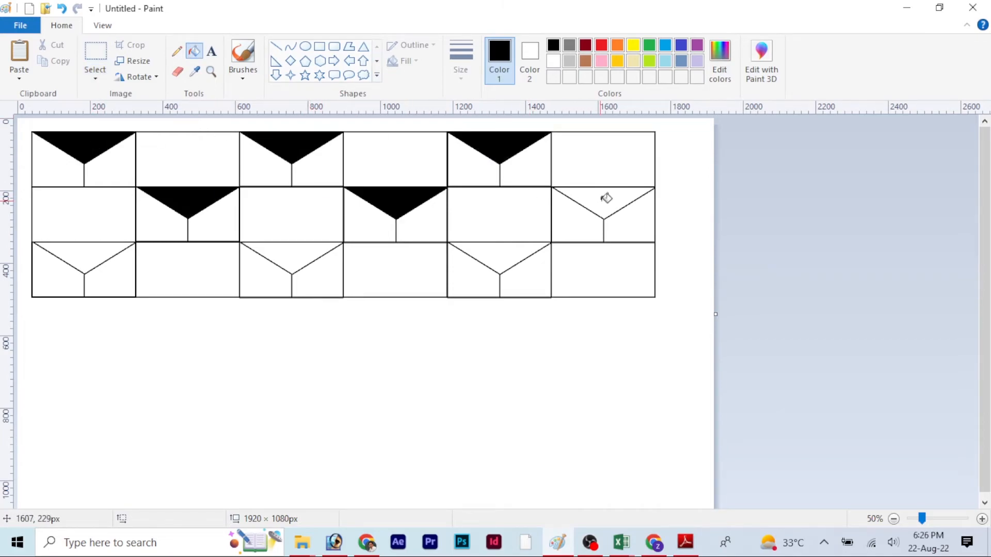
{"action": "left_click", "coordinate": [604, 198]}
{"action": "left_click", "coordinate": [79, 248]}
{"action": "left_click", "coordinate": [300, 245]}
{"action": "left_click", "coordinate": [505, 250]}
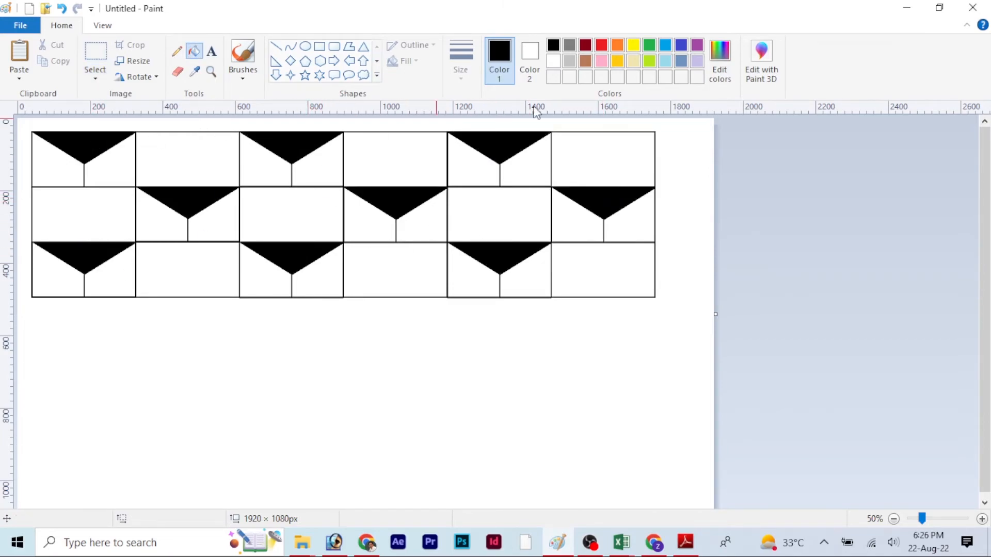
Fill the left section of all nine Y-patterned cells with brown.
{"action": "left_click", "coordinate": [587, 62]}
{"action": "left_click", "coordinate": [65, 168]}
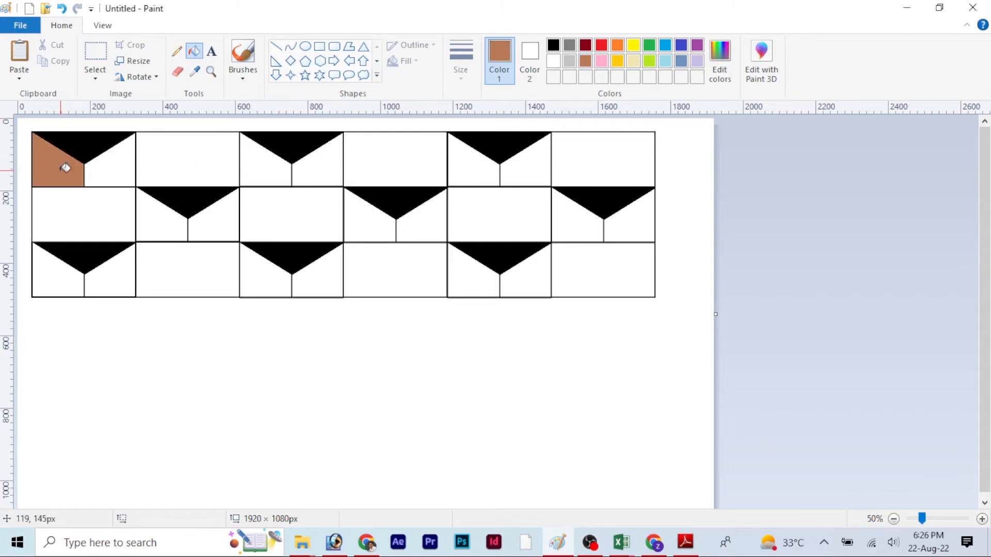
{"action": "left_click", "coordinate": [249, 170]}
{"action": "left_click", "coordinate": [469, 169]}
{"action": "left_click", "coordinate": [63, 252]}
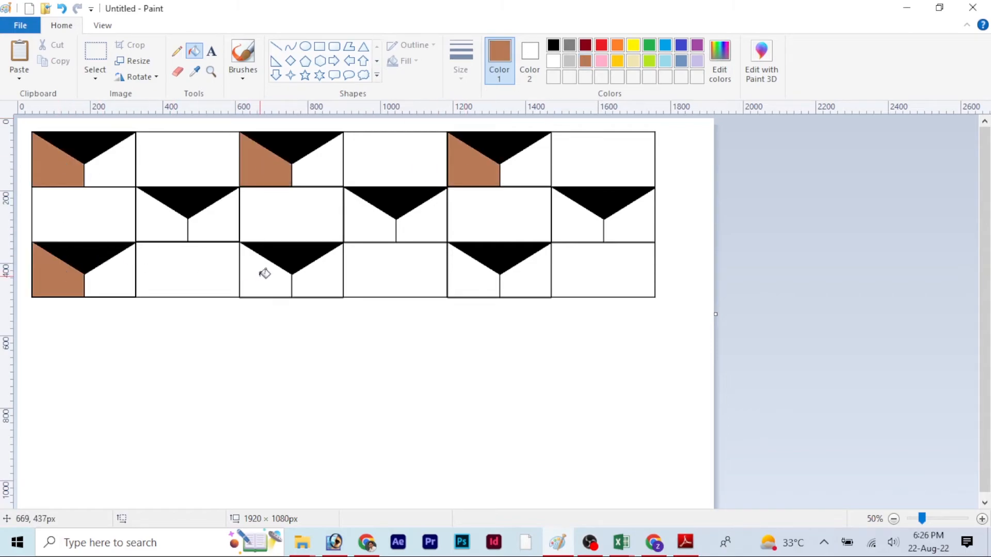
{"action": "left_click", "coordinate": [263, 274]}
{"action": "left_click", "coordinate": [490, 280]}
{"action": "left_click", "coordinate": [372, 222]}
{"action": "left_click", "coordinate": [161, 214]}
{"action": "left_click", "coordinate": [582, 220]}
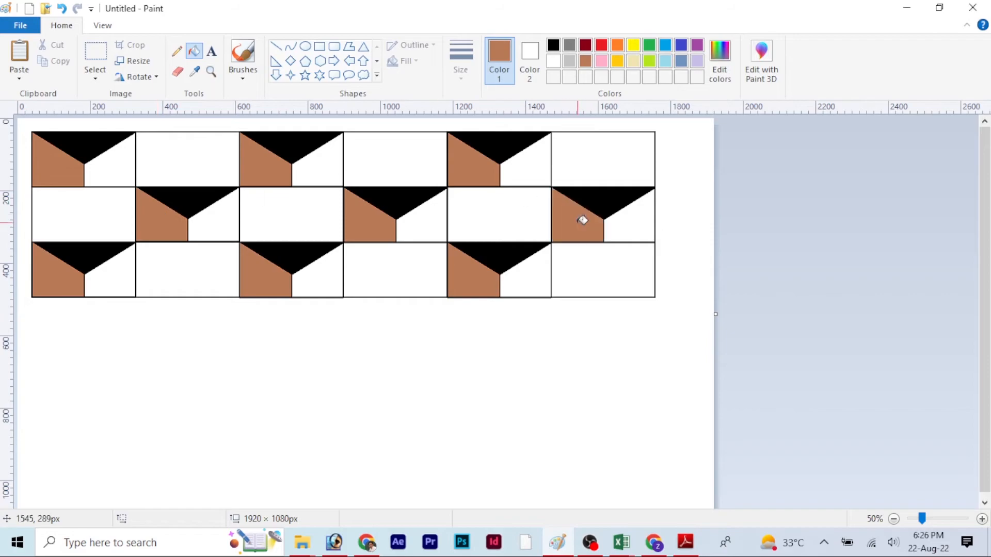
Fill the nine plain rectangles of the grid with lime green.
{"action": "left_click", "coordinate": [649, 61]}
{"action": "left_click", "coordinate": [198, 158]}
{"action": "left_click", "coordinate": [386, 160]}
{"action": "left_click", "coordinate": [593, 164]}
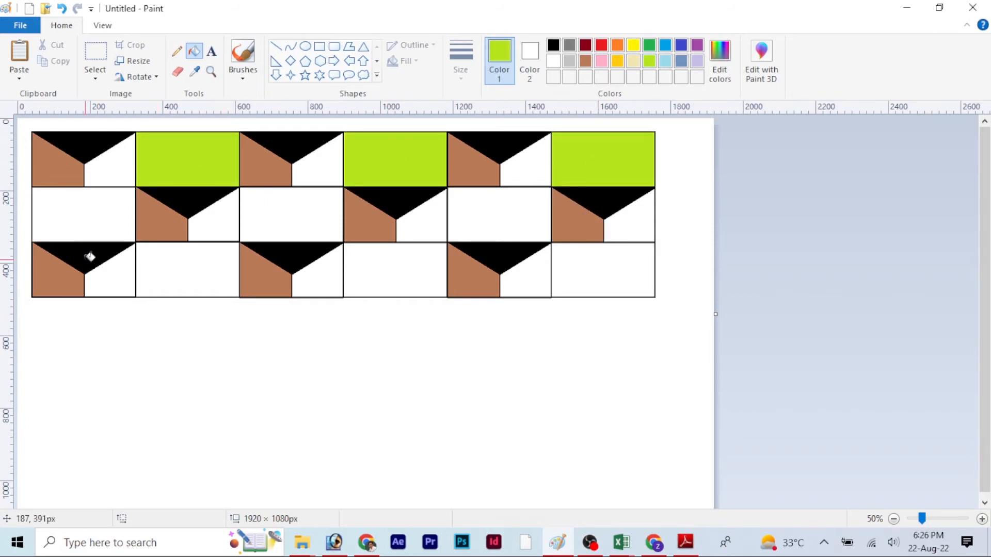
{"action": "left_click", "coordinate": [83, 214]}
{"action": "left_click", "coordinate": [300, 217]}
{"action": "left_click", "coordinate": [476, 217]}
{"action": "left_click", "coordinate": [211, 282]}
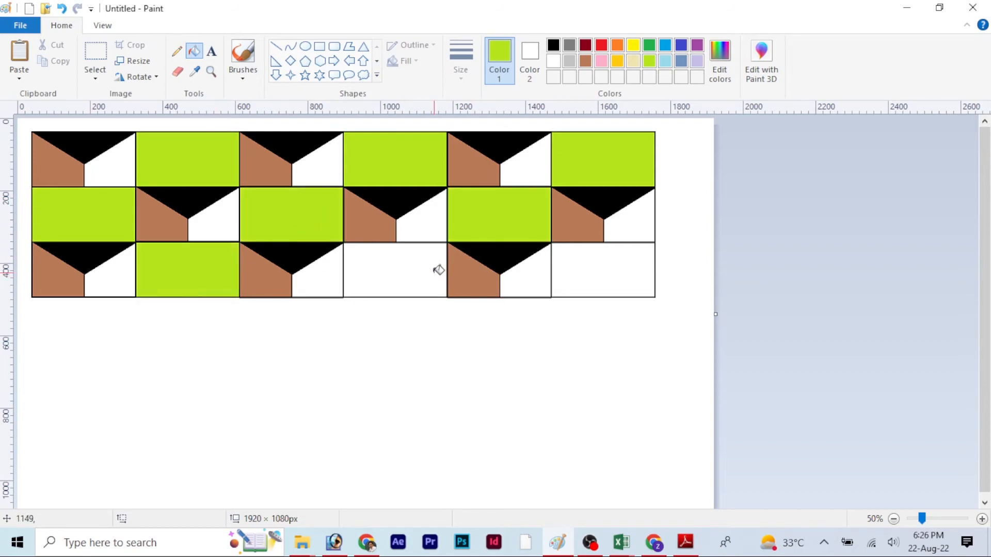
{"action": "left_click", "coordinate": [413, 269]}
{"action": "left_click", "coordinate": [611, 272]}
Copy the whole coloured three-row pattern and place the copy below the original, aligned with its columns.
{"action": "left_click", "coordinate": [96, 57]}
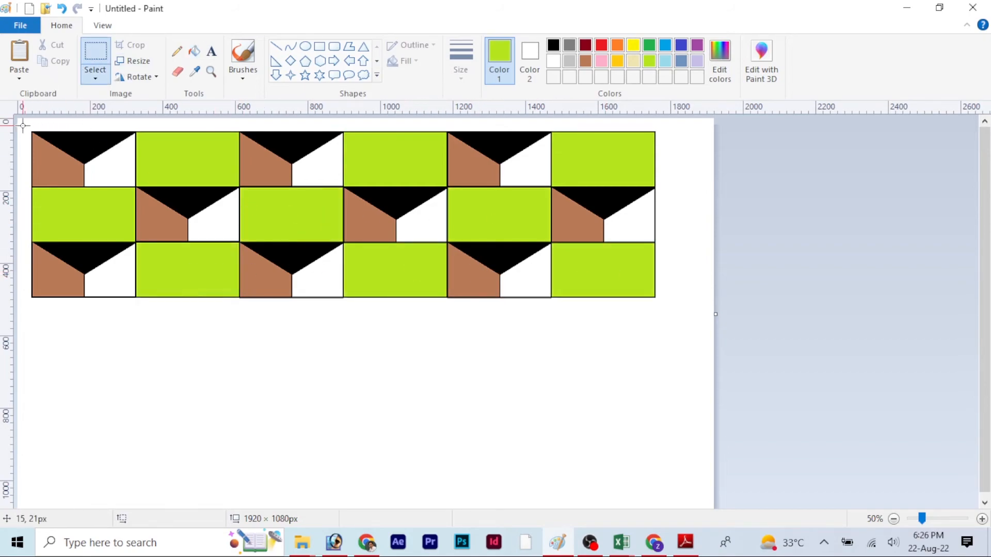
{"action": "left_click_drag", "start_coordinate": [29, 126], "coordinate": [659, 301]}
{"action": "left_click", "coordinate": [22, 79]}
{"action": "left_click", "coordinate": [18, 96]}
{"action": "left_click_drag", "start_coordinate": [161, 142], "coordinate": [179, 337]}
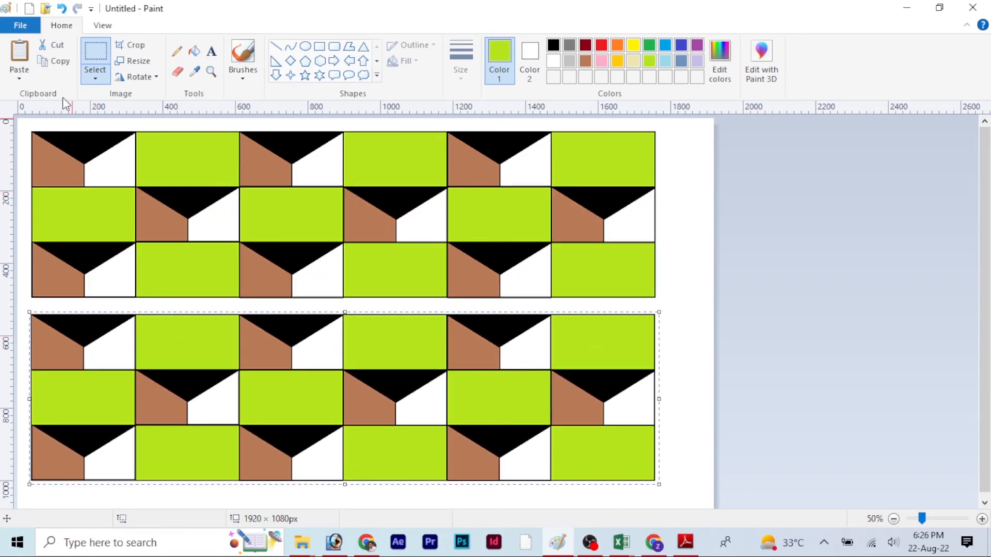
{"action": "left_click", "coordinate": [700, 296]}
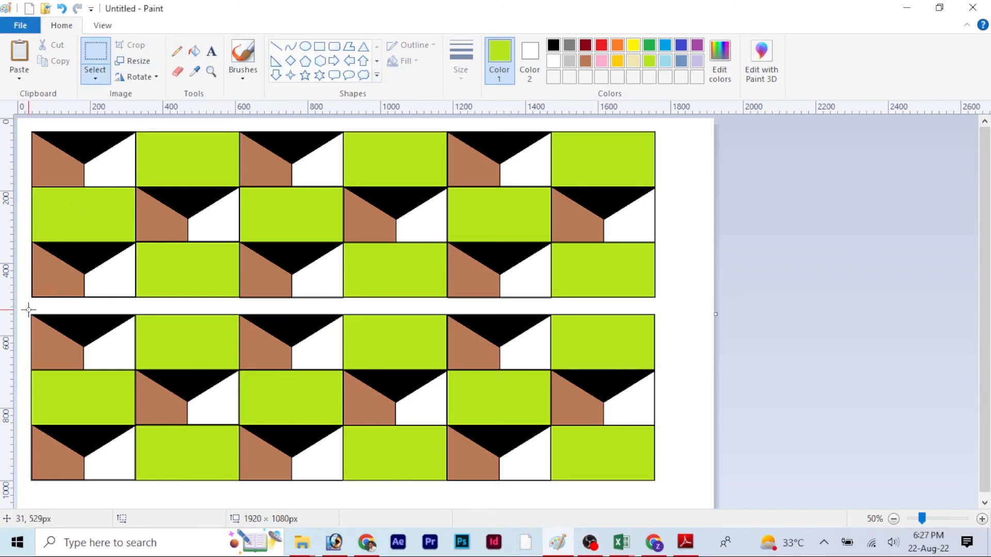
Delete the top row of the copied pattern and move its remaining two rows up against the original's bottom edge.
{"action": "left_click_drag", "start_coordinate": [28, 311], "coordinate": [687, 369]}
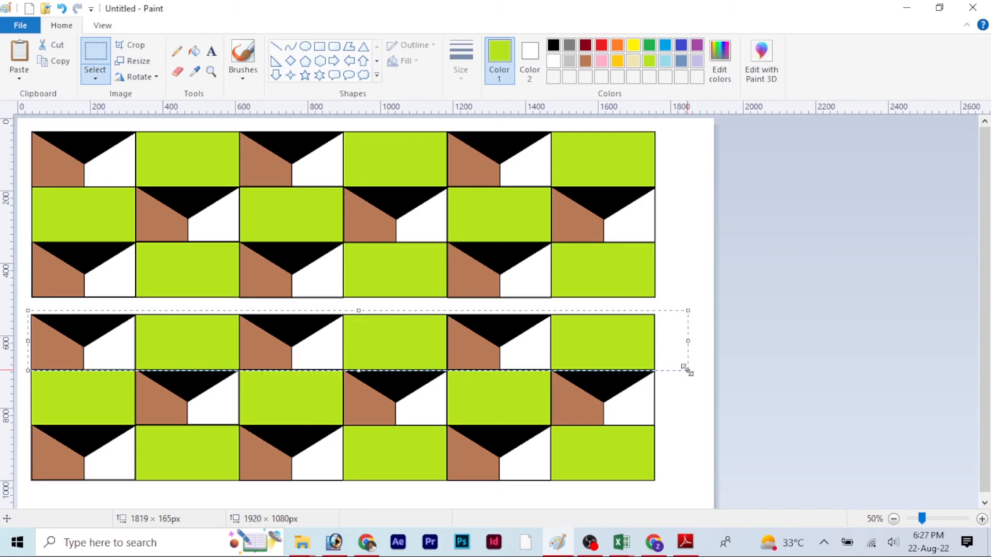
{"action": "key", "text": "Delete"}
{"action": "left_click_drag", "start_coordinate": [21, 361], "coordinate": [653, 488]}
{"action": "left_click_drag", "start_coordinate": [469, 443], "coordinate": [470, 370]}
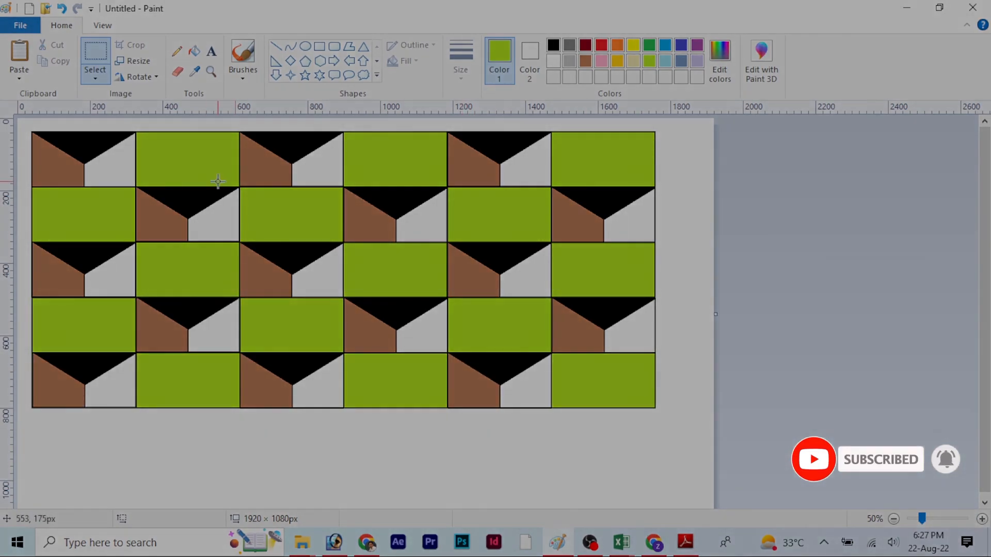
Select the complete five-row pattern and move it to the middle of the canvas.
{"action": "left_click_drag", "start_coordinate": [23, 124], "coordinate": [661, 415]}
{"action": "left_click_drag", "start_coordinate": [426, 274], "coordinate": [449, 314]}
{"action": "left_click", "coordinate": [936, 520]}
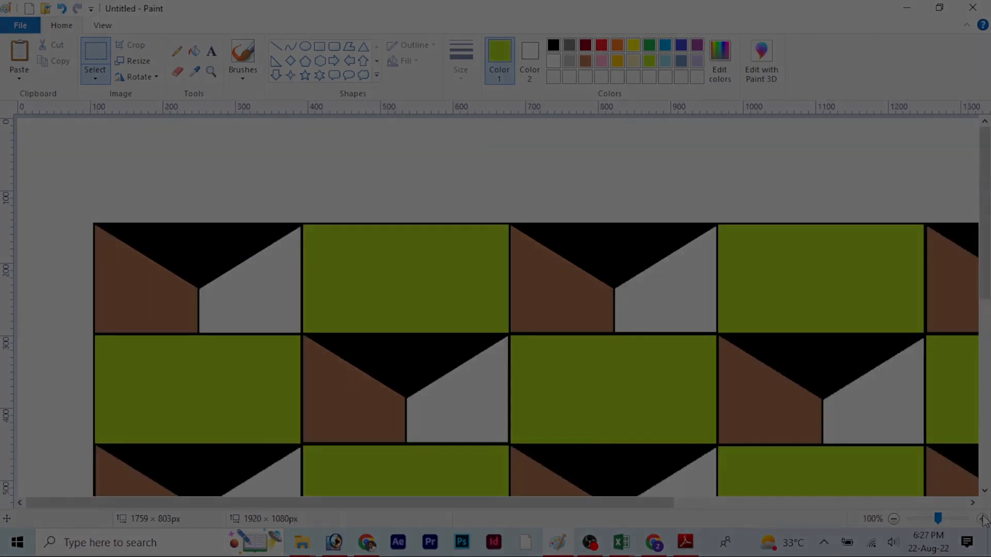
{"action": "left_click", "coordinate": [895, 518]}
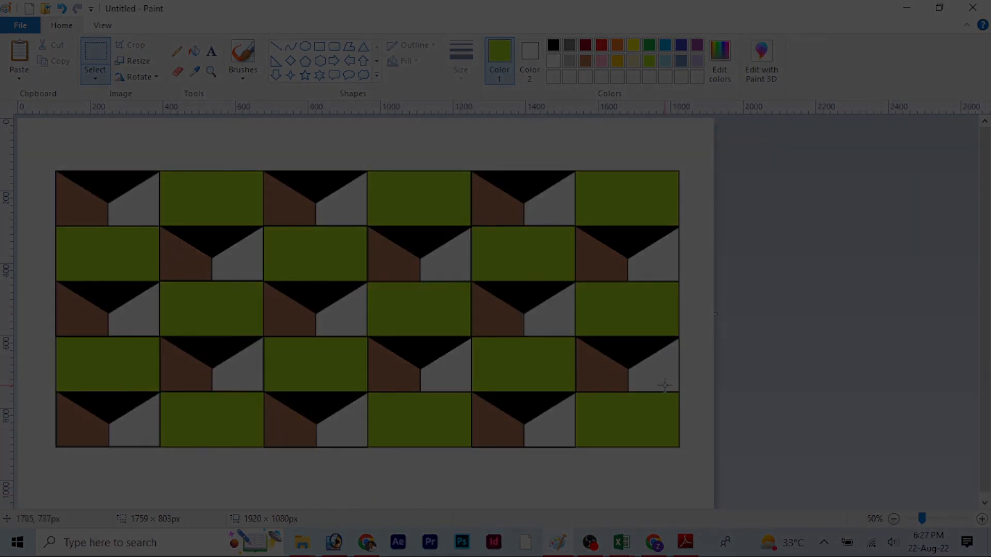